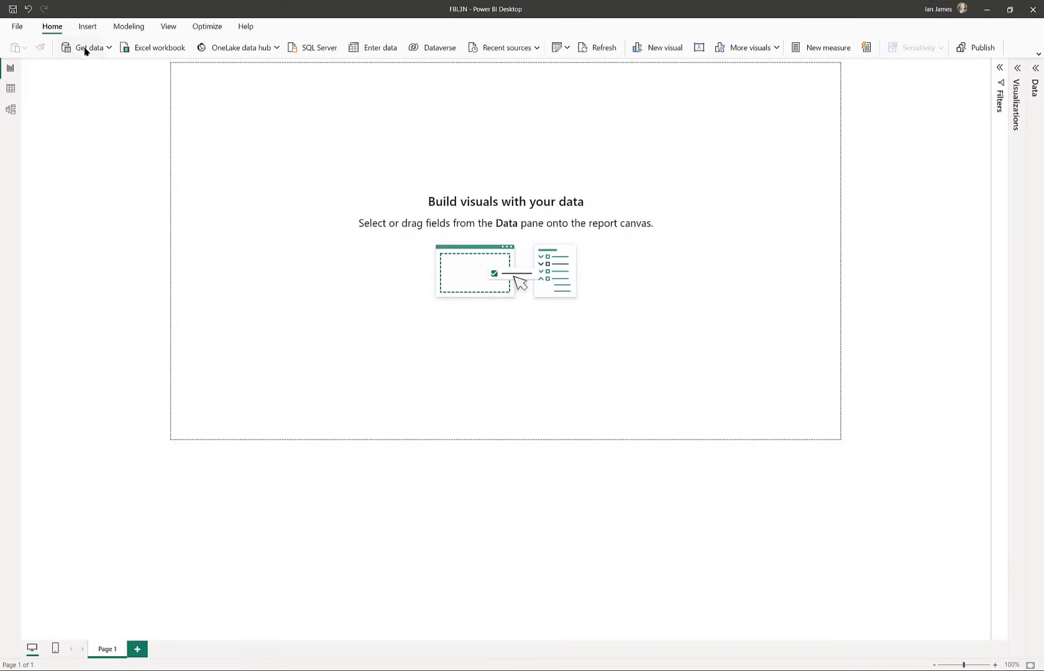
- Connect to the DVW PowerBI Connector for SAP and select [Create New DataSet] under Edit
left_click(85, 49)
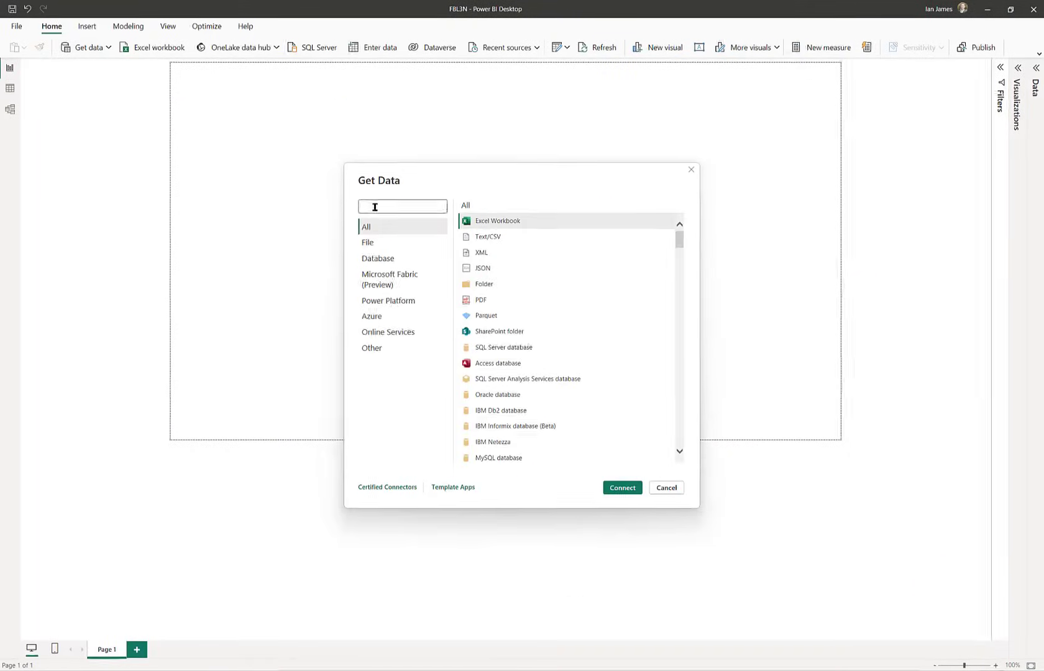
type("DVW")
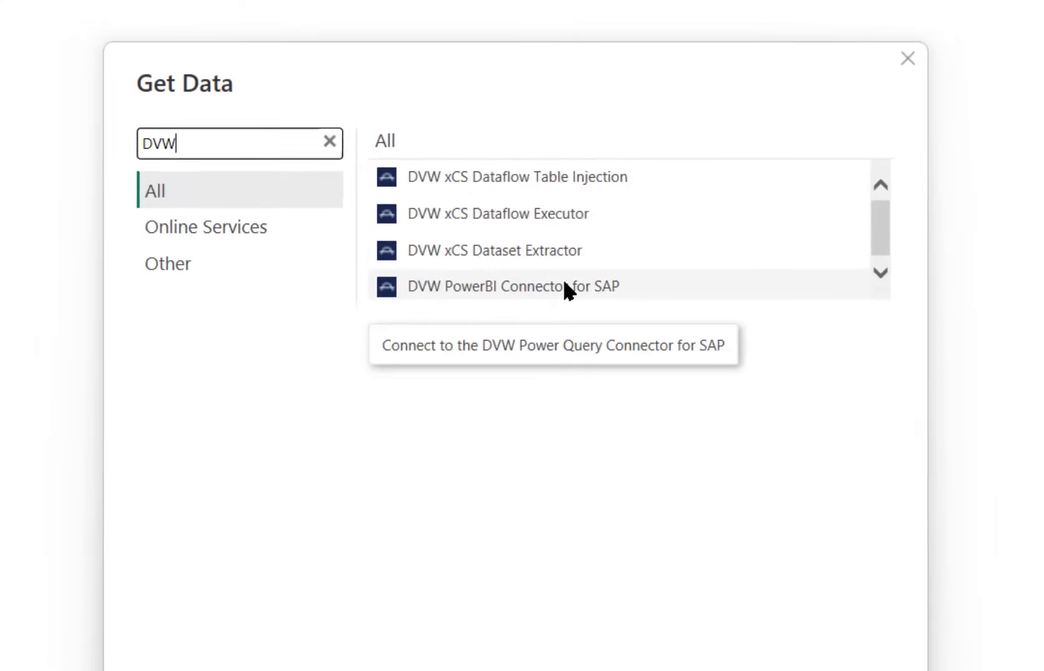
left_click(565, 299)
left_click(711, 589)
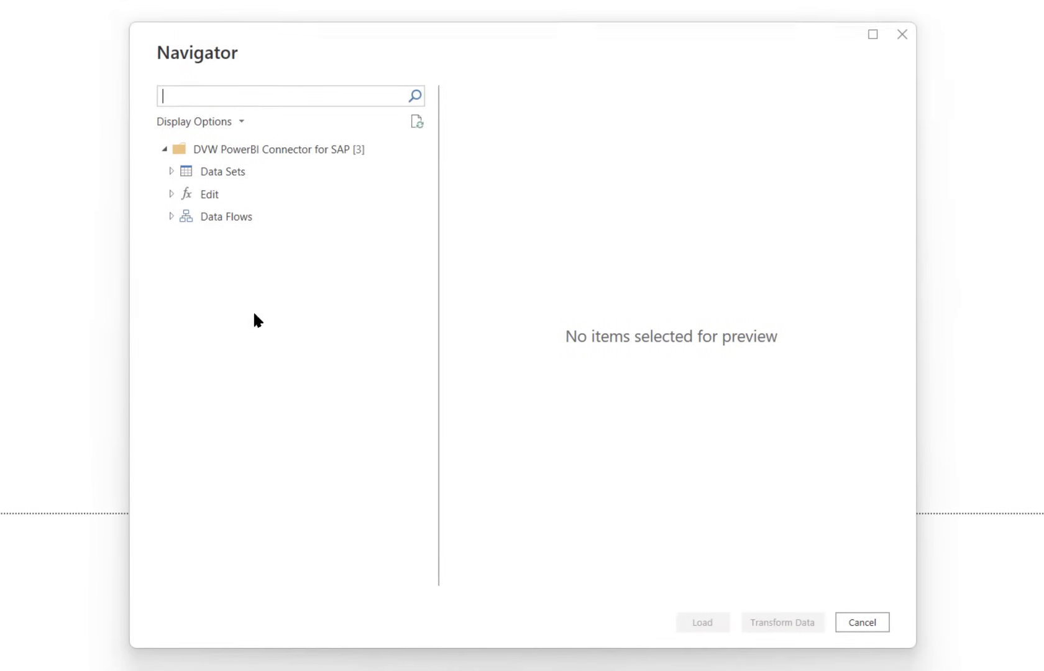
left_click(171, 194)
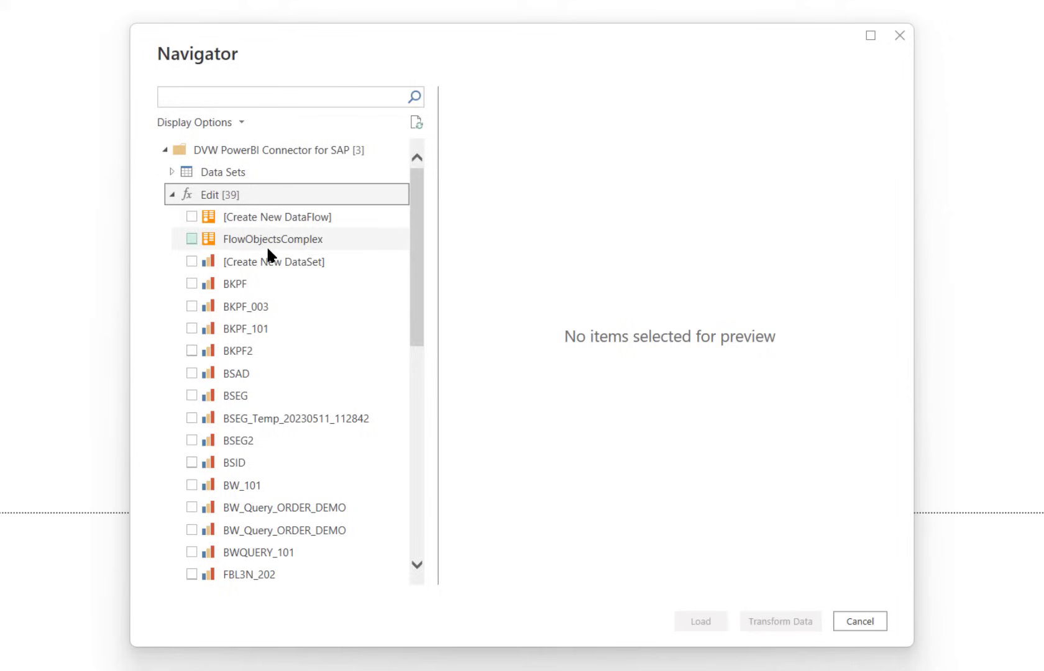
left_click(266, 260)
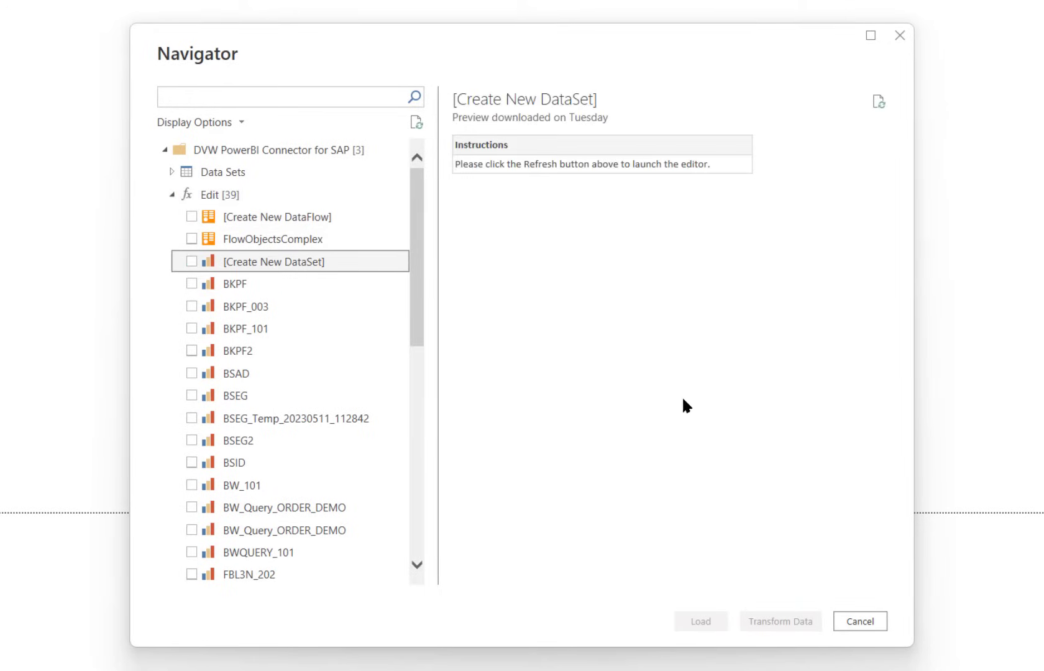
- Launch the dataset editor and switch the tool to SAP T-Code / ABAP Report Read
left_click(878, 101)
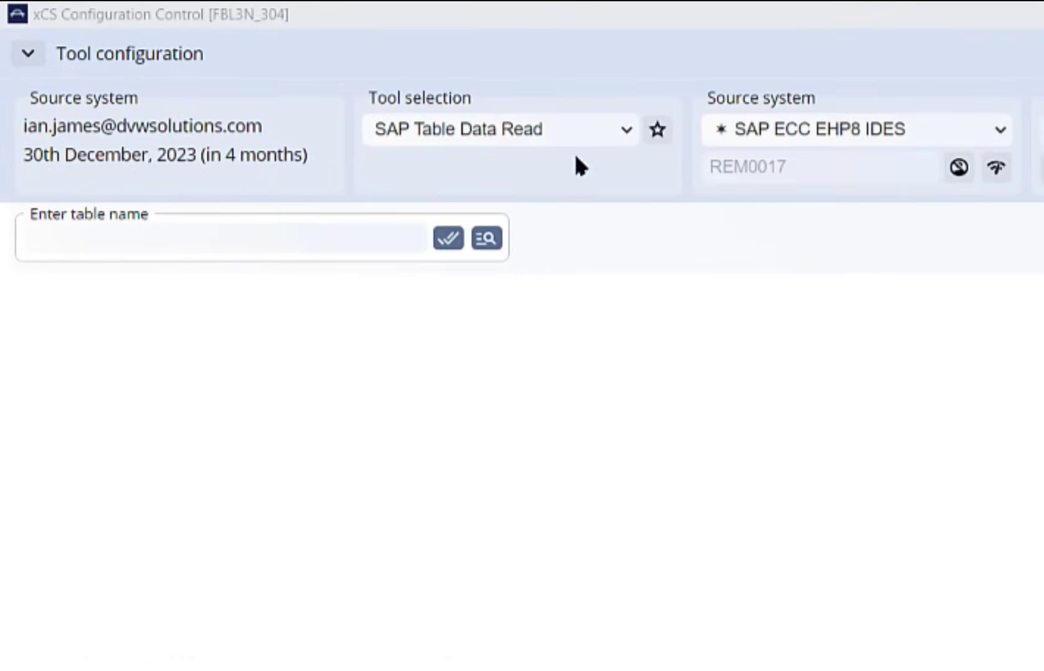
left_click(622, 124)
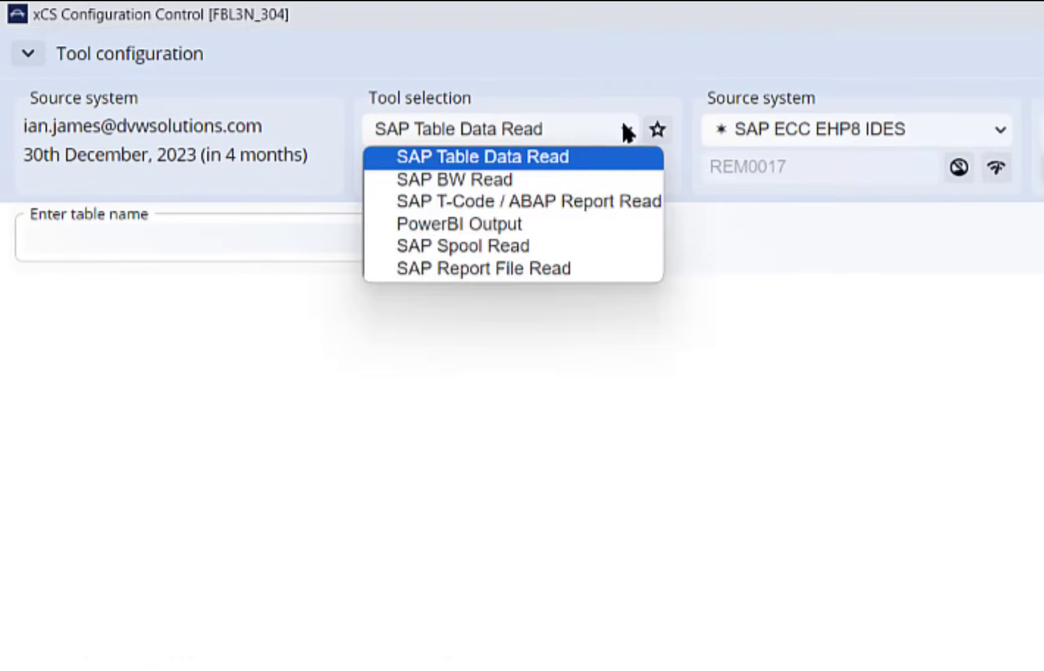
left_click(598, 203)
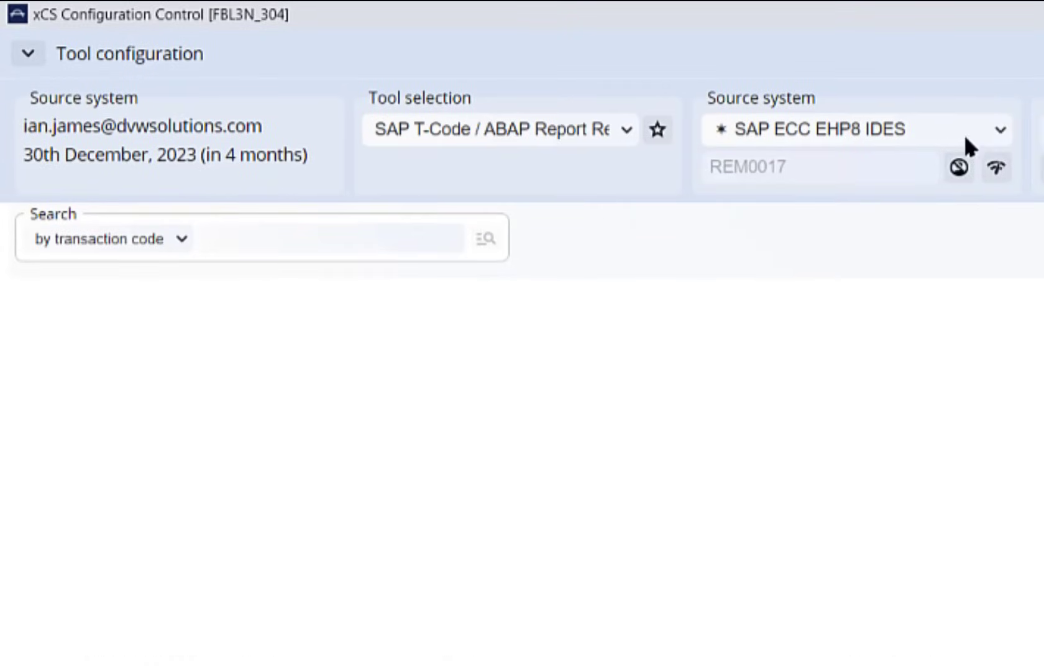
- Search the transaction code FBL3 and pick the FBL3N-RFITEMGL report
left_click(1000, 129)
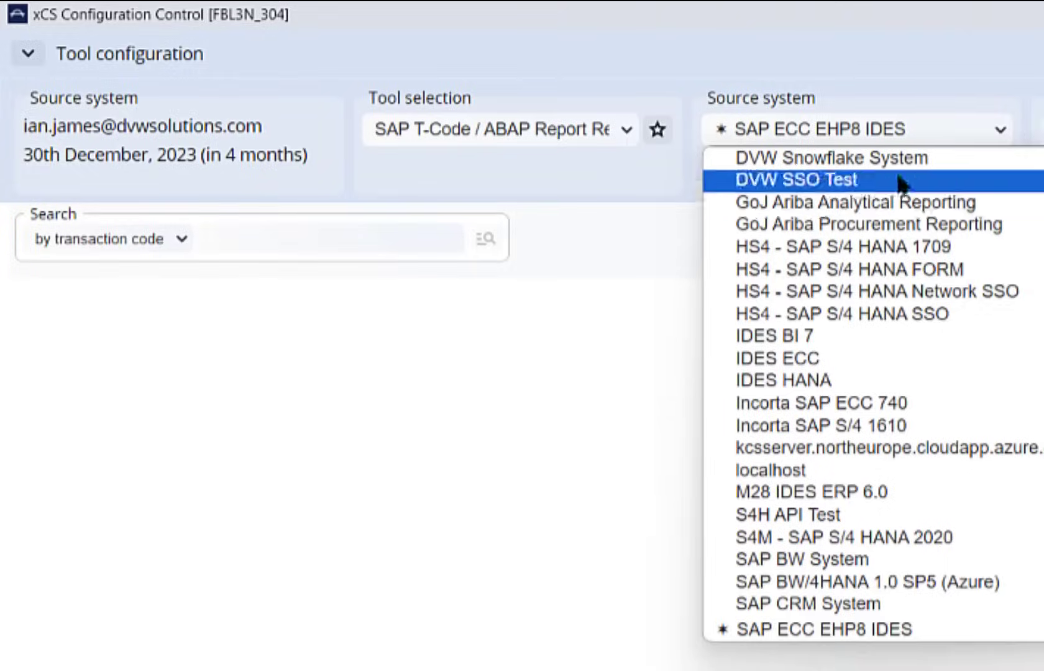
left_click(405, 290)
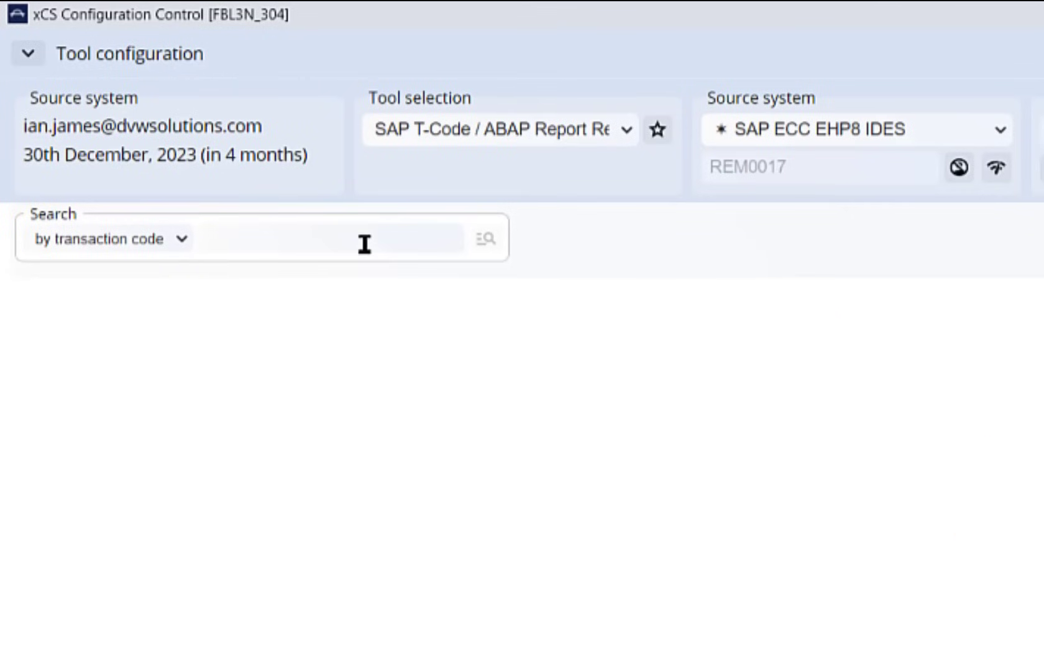
type("FBL3N")
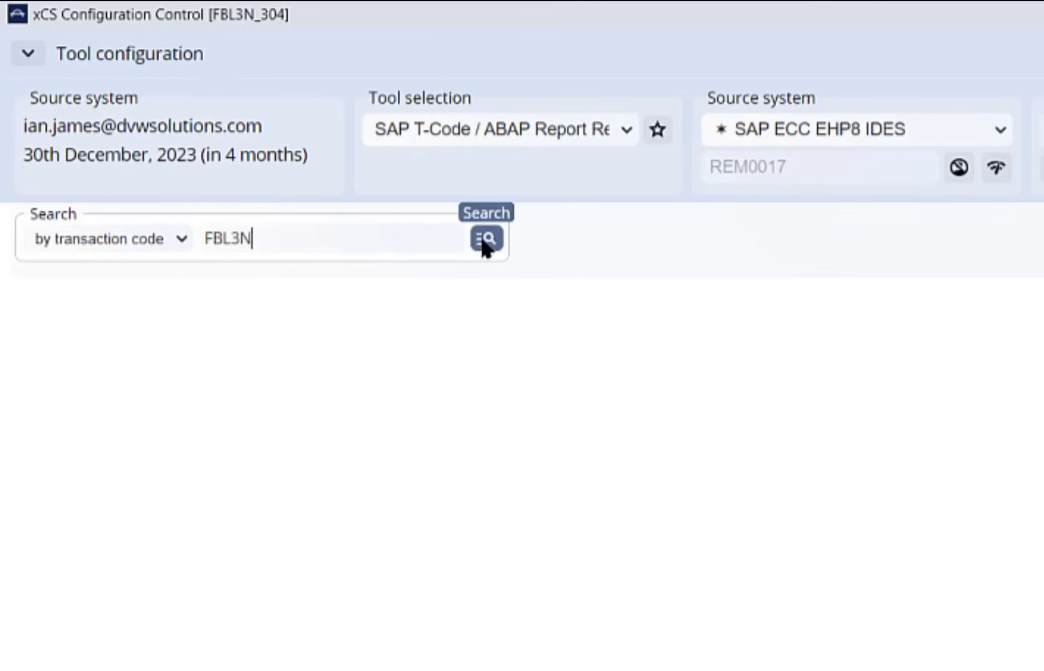
left_click(482, 240)
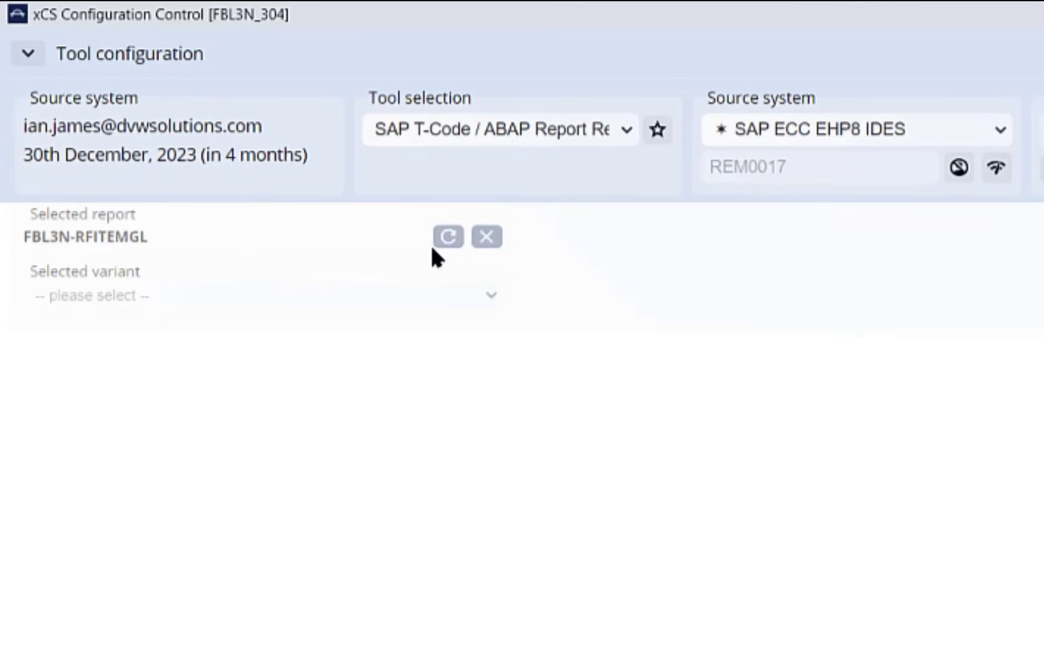
- Load the ACSGLRANGE variant into the FBL3N selections and review the filters and variables
left_click(492, 300)
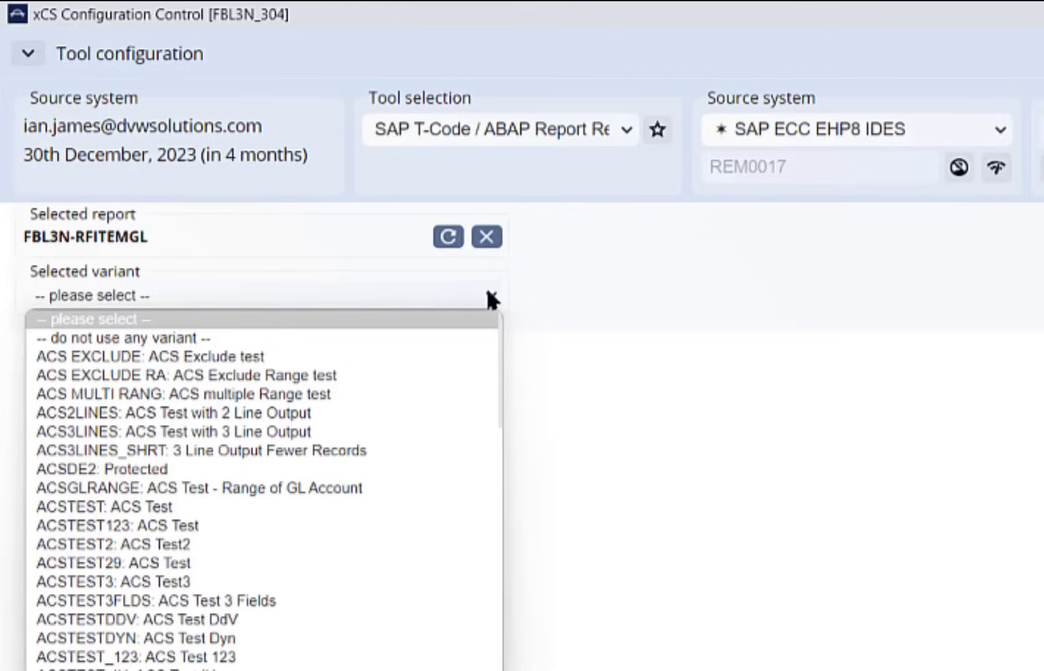
left_click(339, 489)
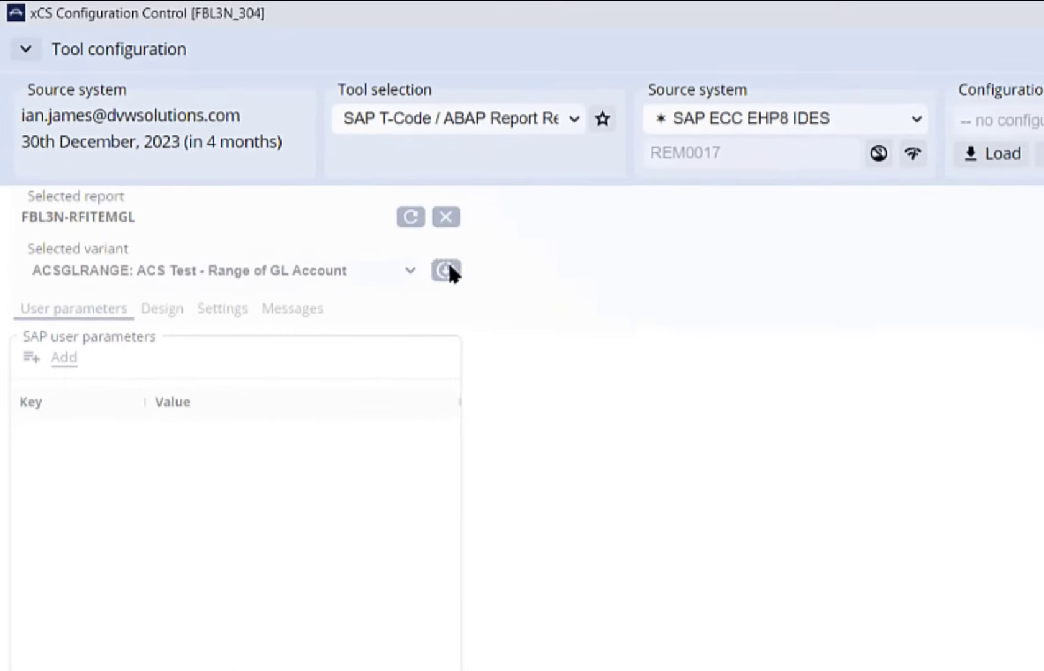
left_click(485, 294)
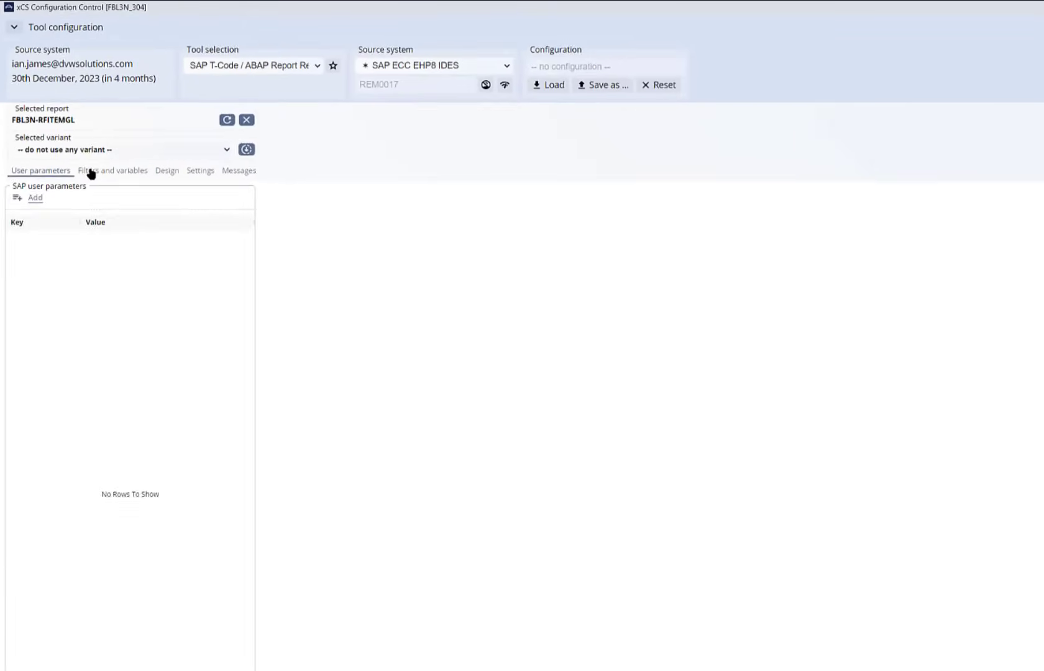
left_click(157, 239)
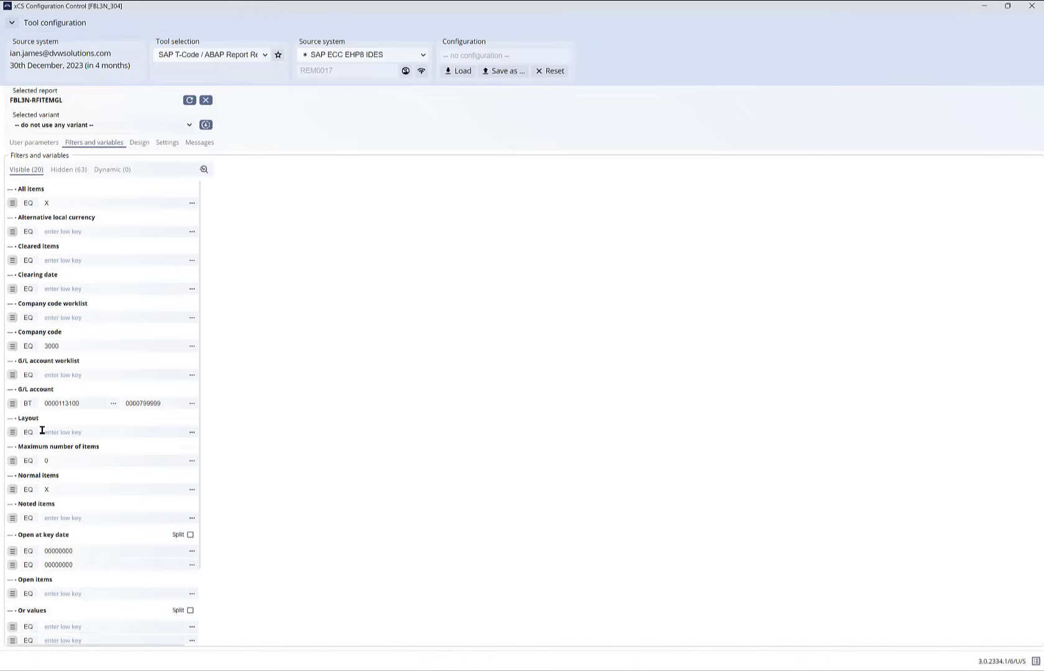
scroll(80, 586, "down", 3)
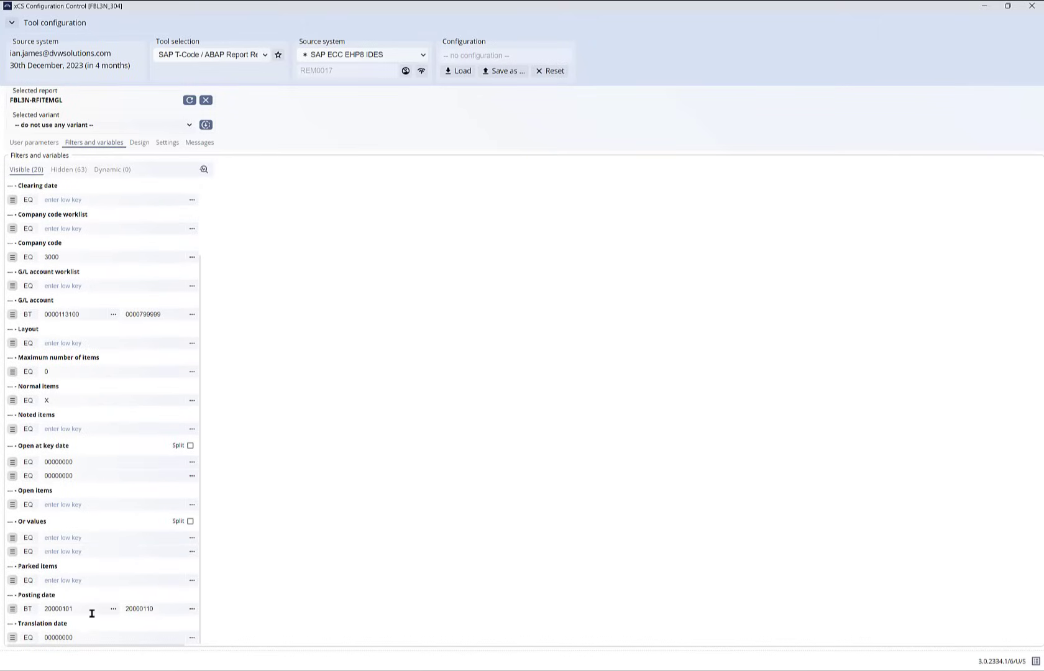
- Start the Design report wizard and advance to the report layout step
left_click(140, 143)
left_click(41, 184)
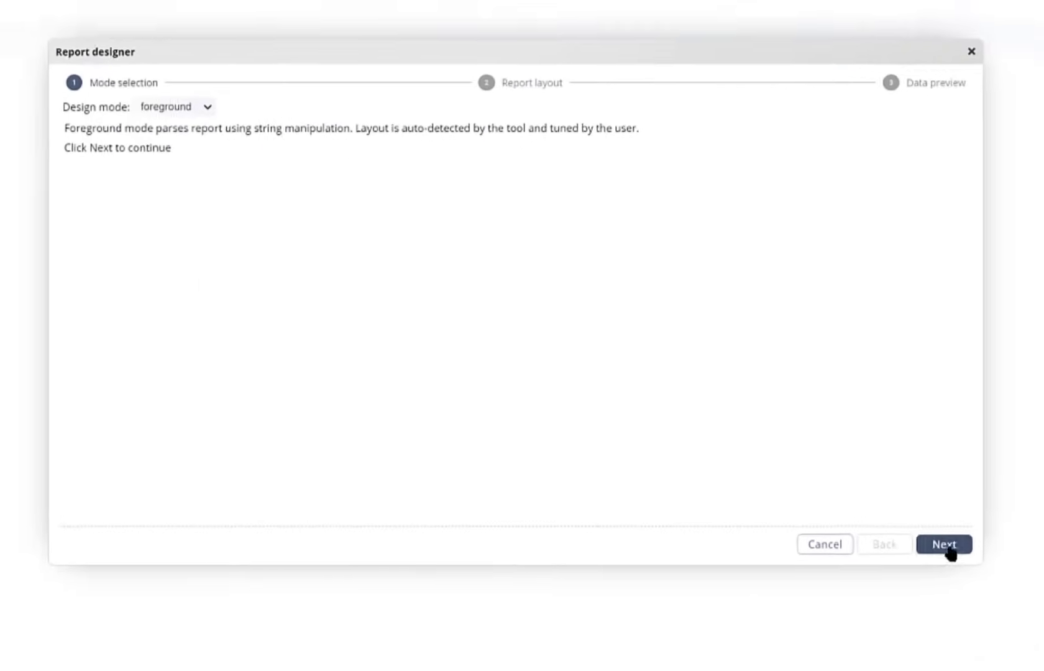
left_click(880, 523)
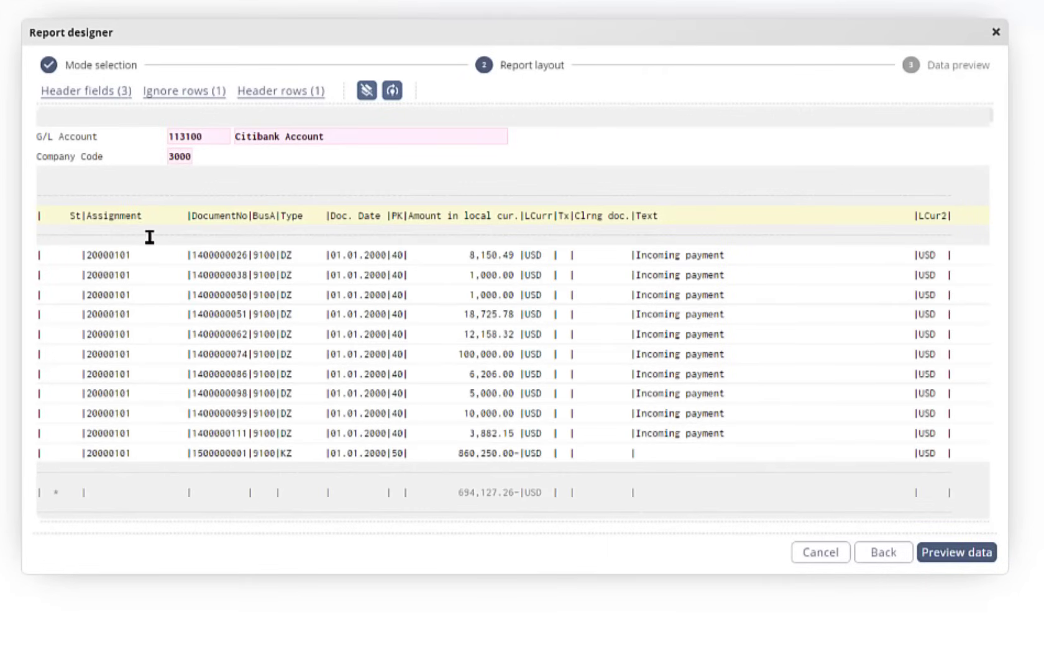
- Delete the G/L Account_2 header field, check ignored and header rows, then preview the data
left_click(81, 95)
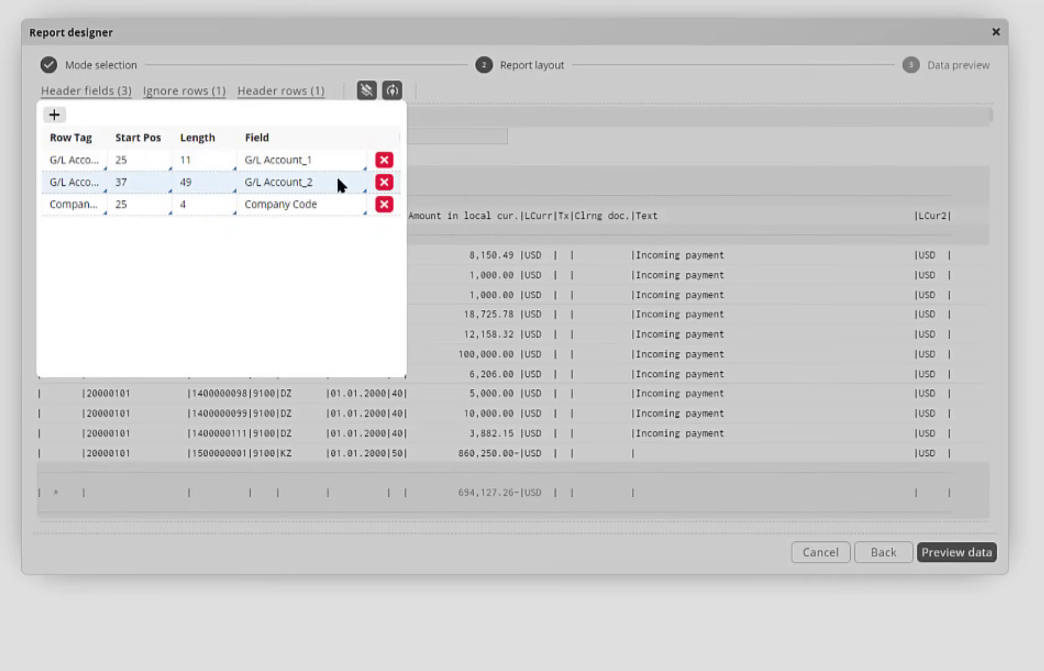
left_click(384, 182)
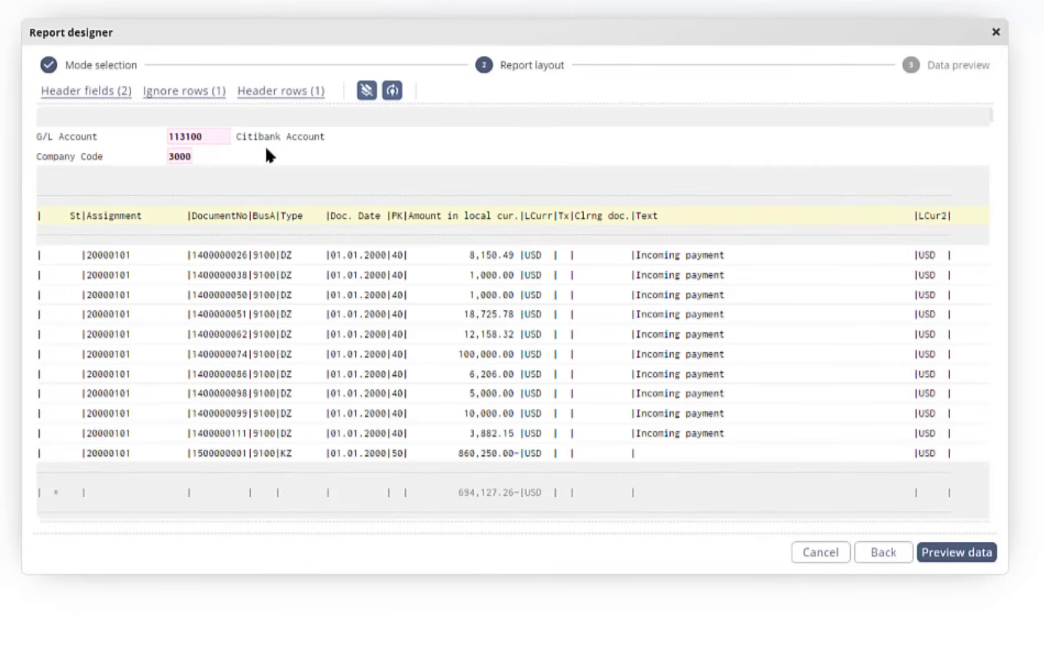
left_click(211, 93)
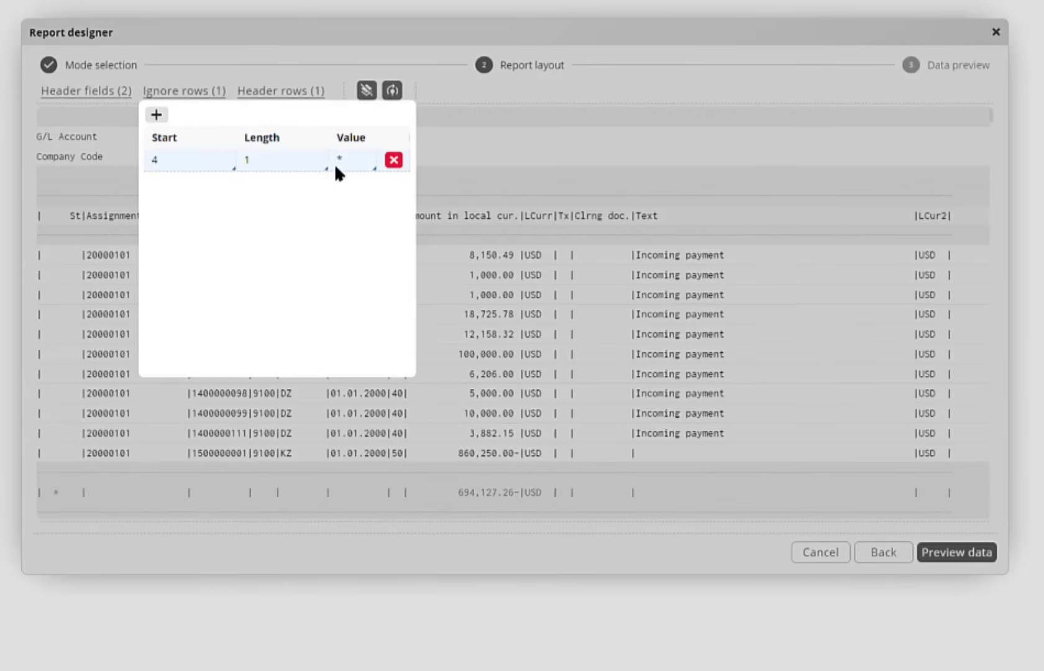
left_click(349, 474)
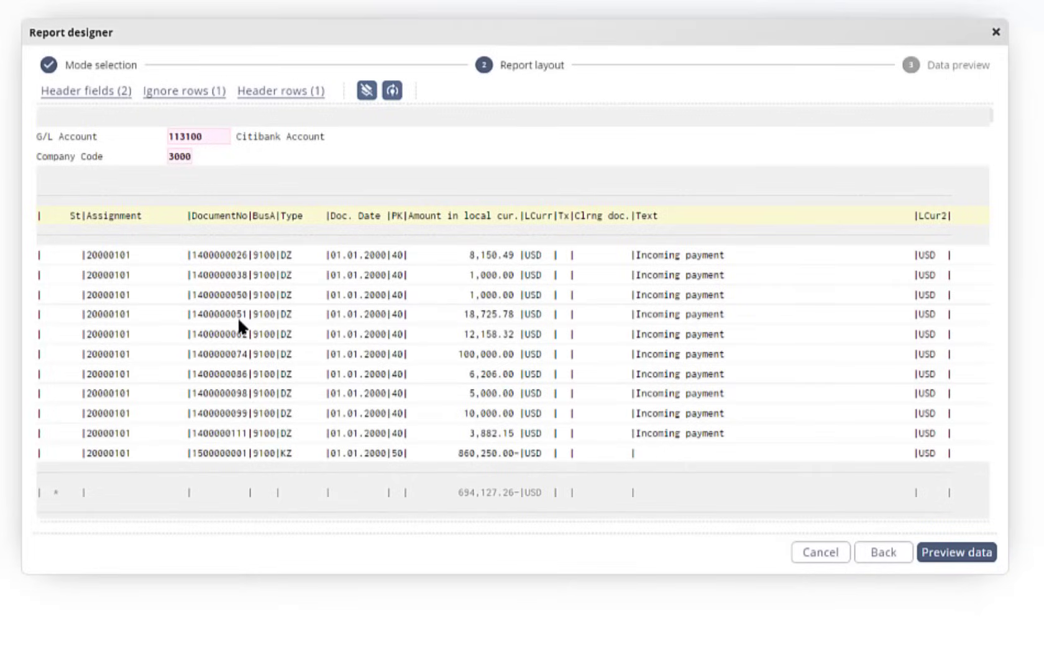
left_click(279, 91)
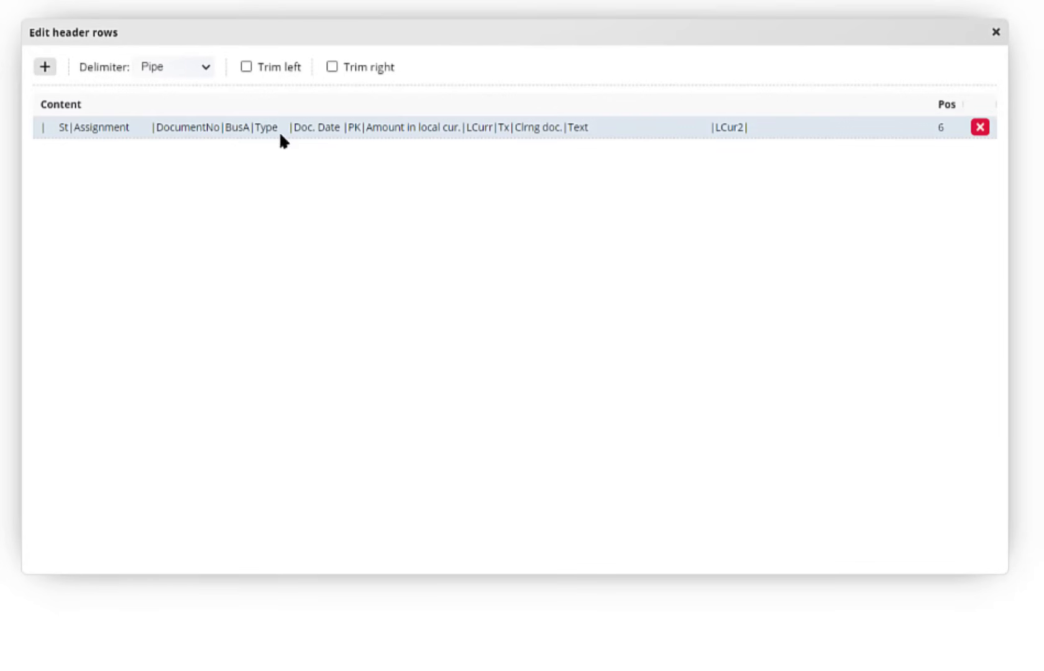
left_click(995, 32)
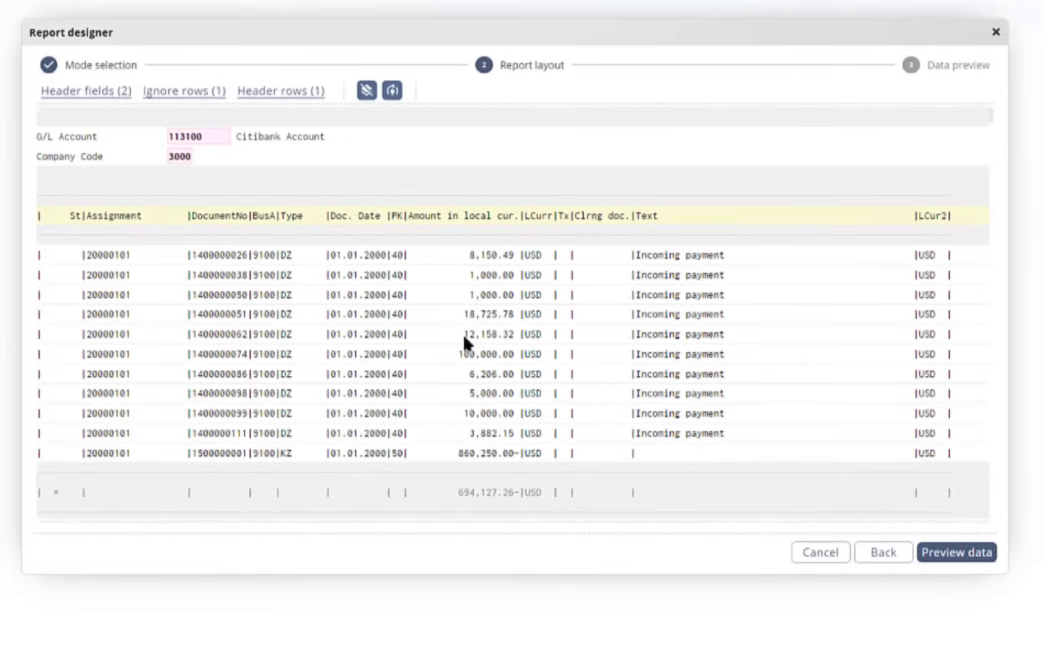
left_click(925, 553)
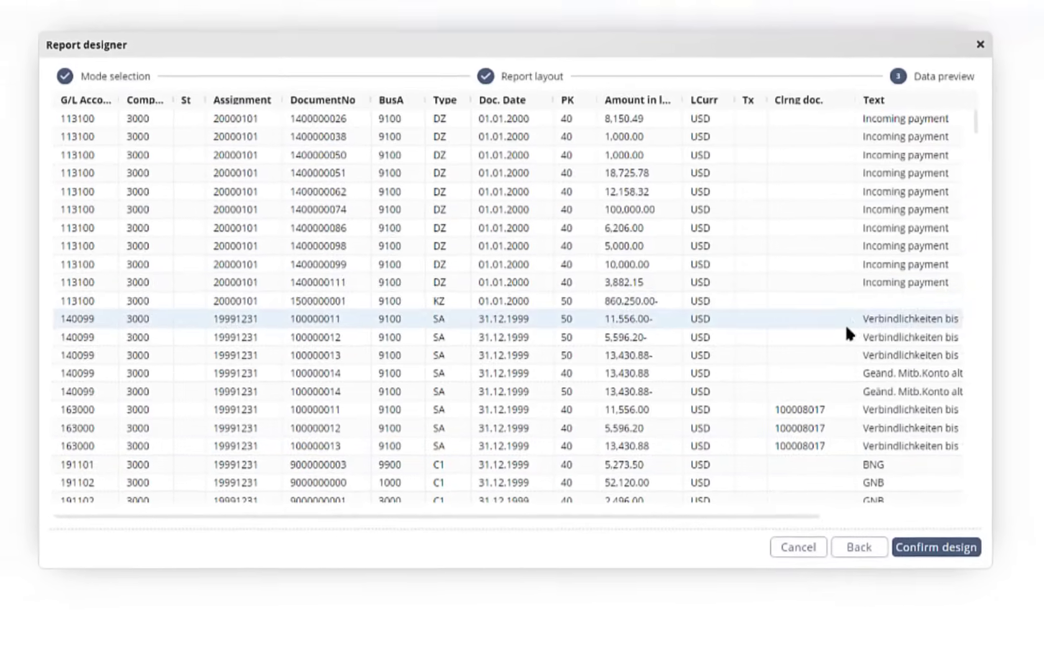
- Confirm the report design, include the St field and refresh the data preview
left_click(915, 539)
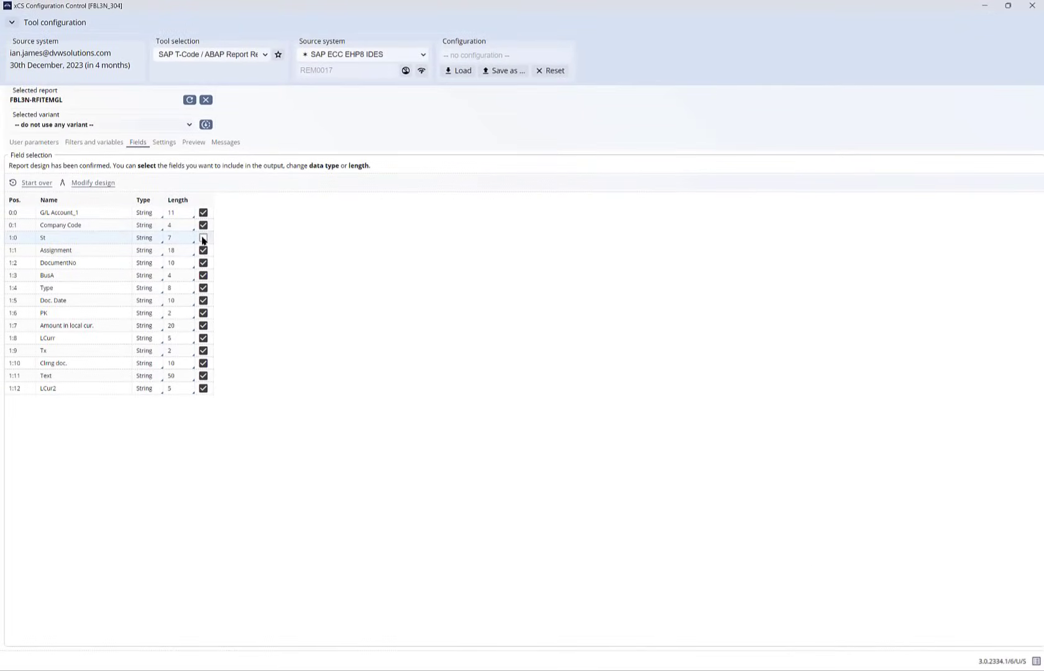
left_click(203, 238)
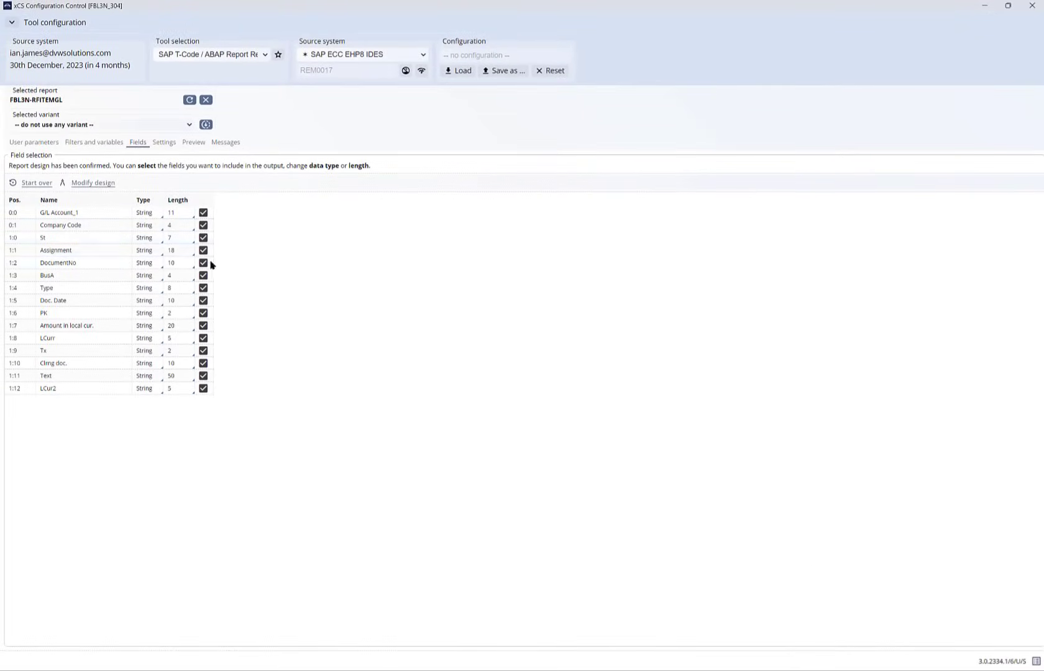
left_click(199, 144)
left_click(37, 169)
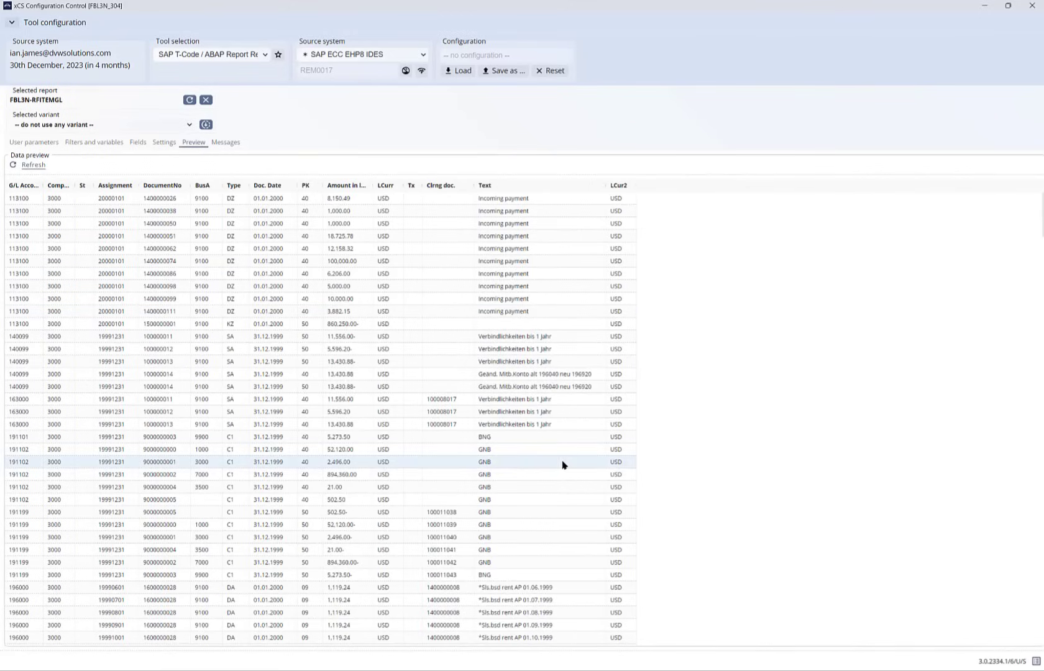
- Save the configuration as FBL3N_303 and close the dataset editor
left_click(497, 72)
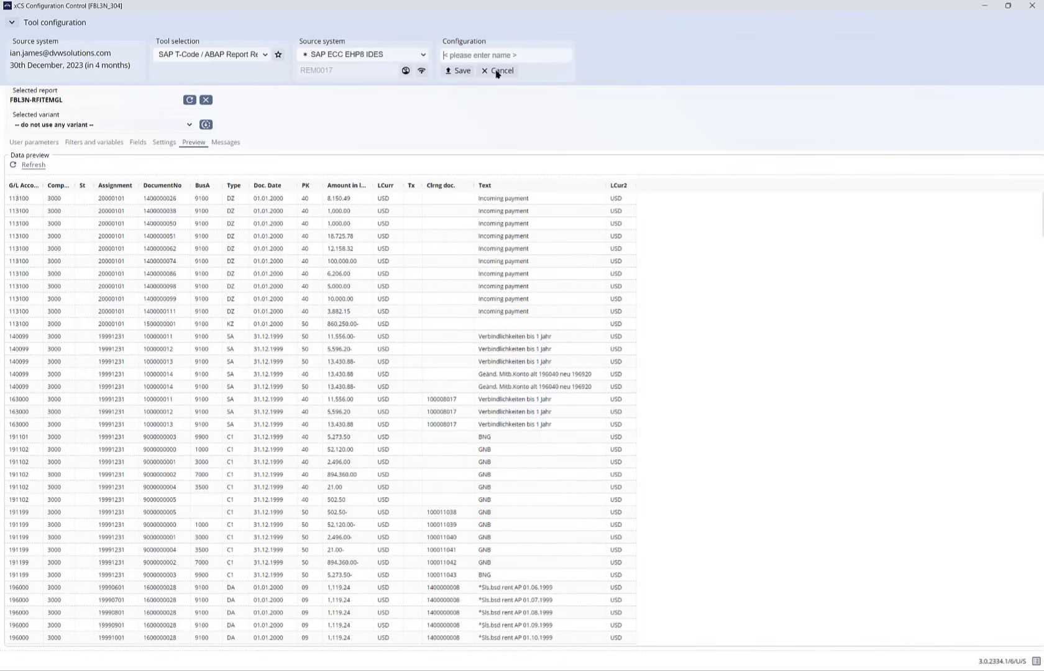
type("FBL3N_303")
left_click(461, 71)
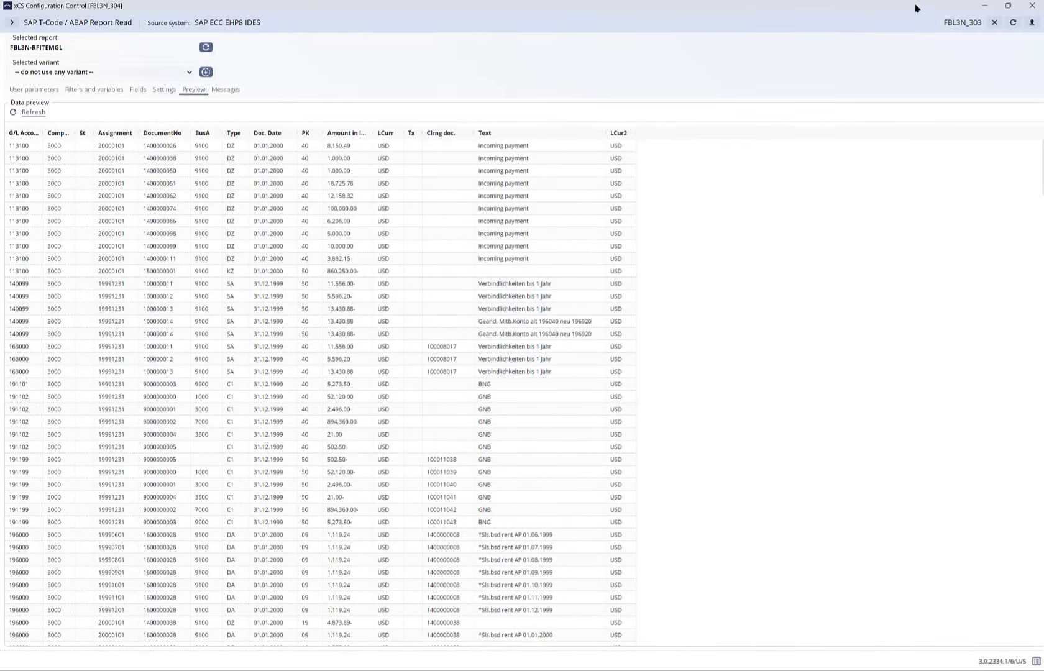
left_click(1031, 6)
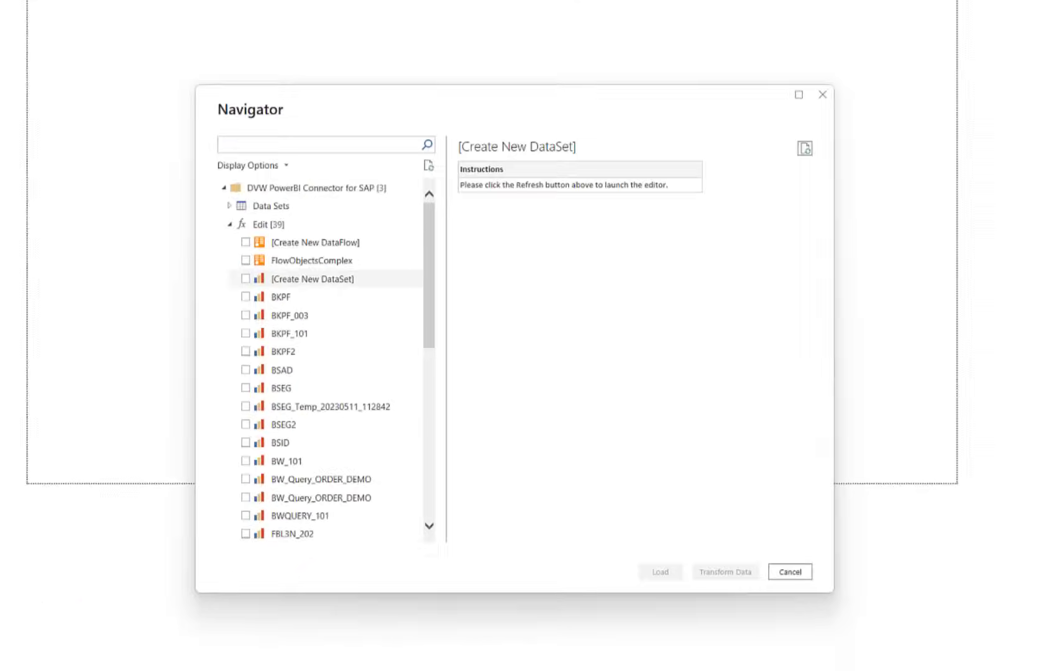
- Refresh the Navigator, preview the FBL3N_303 data set, then cancel without loading
left_click(427, 165)
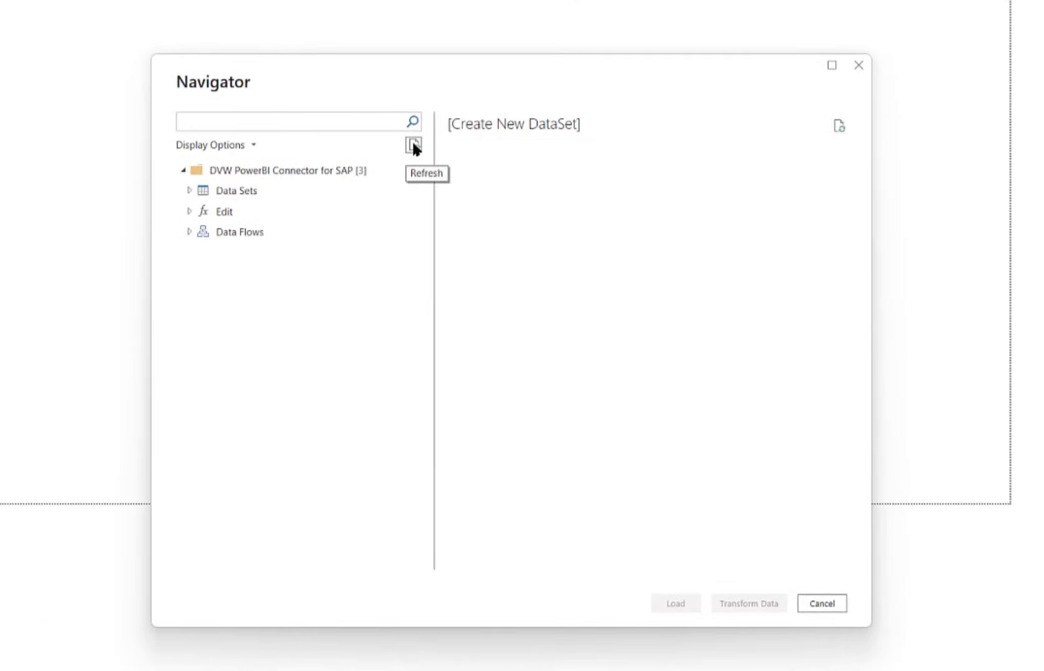
left_click(189, 190)
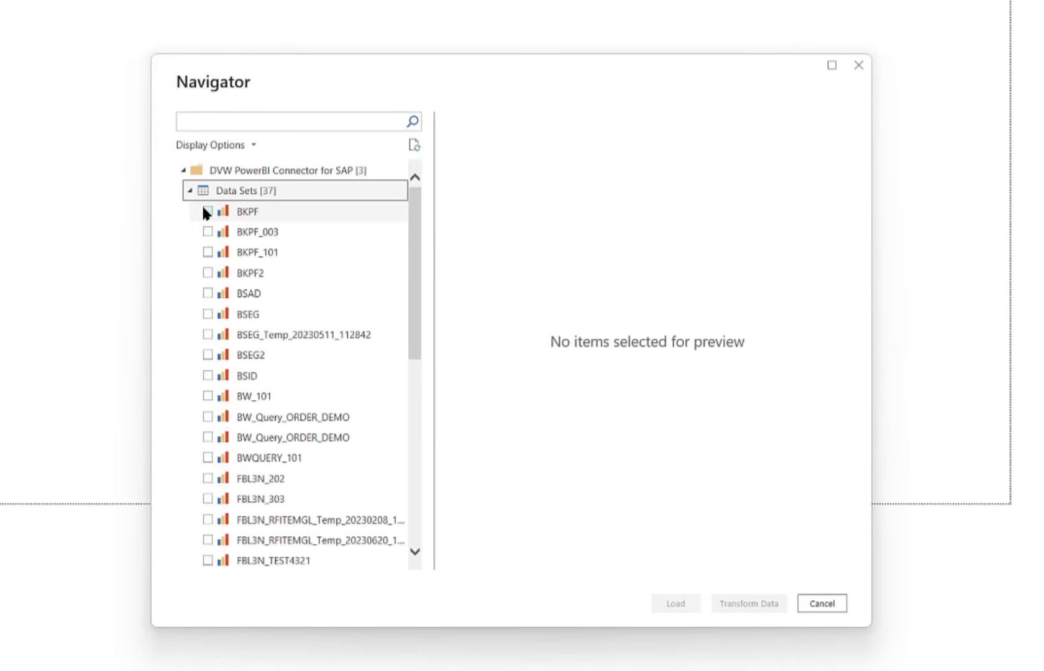
left_click(307, 498)
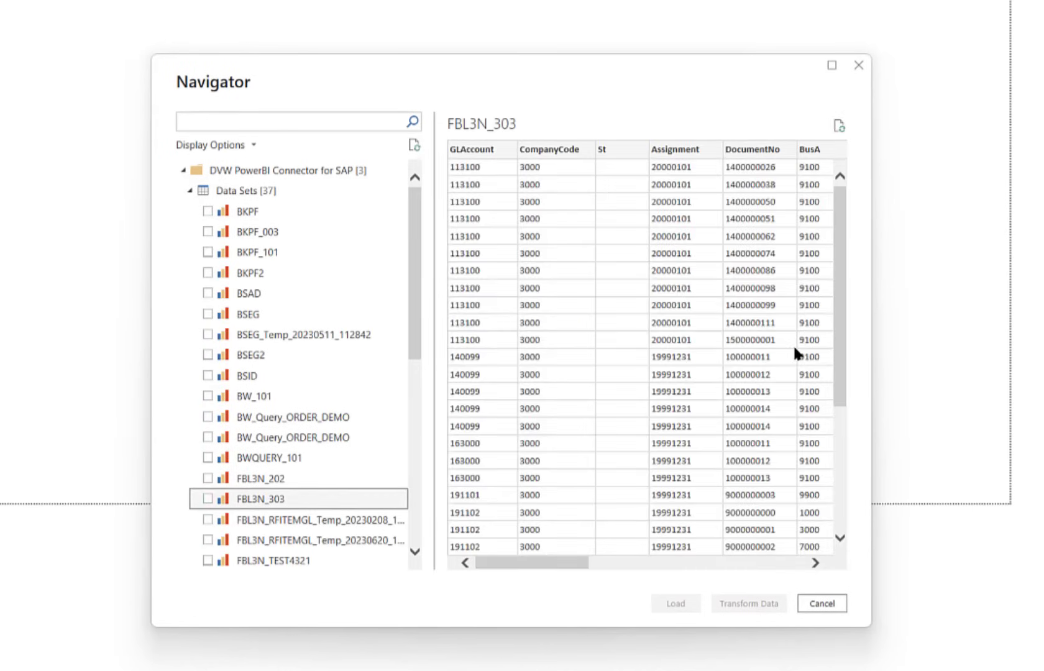
left_click(825, 602)
- Open the Power Query Editor, inspect parameters such as Posting Date (From), and select the Filters query
left_click(567, 49)
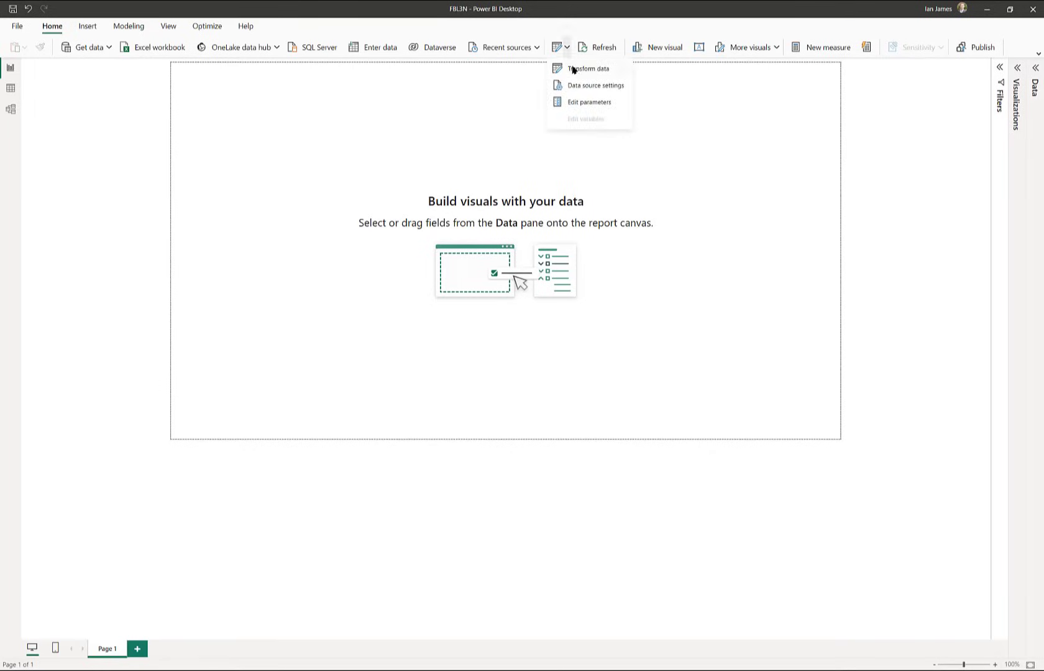
left_click(573, 69)
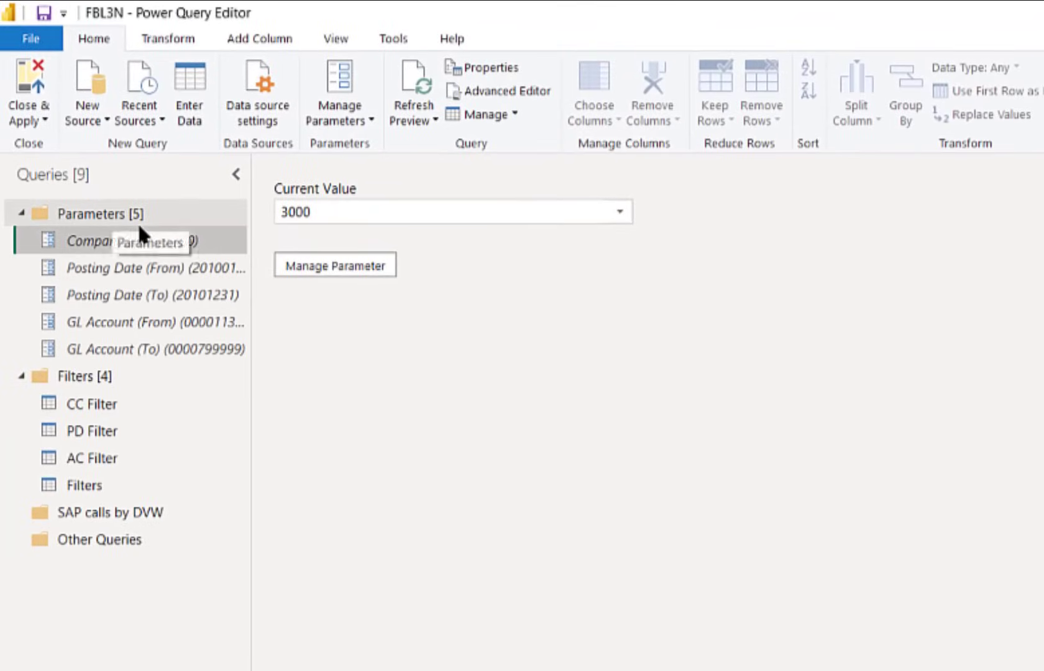
left_click(373, 269)
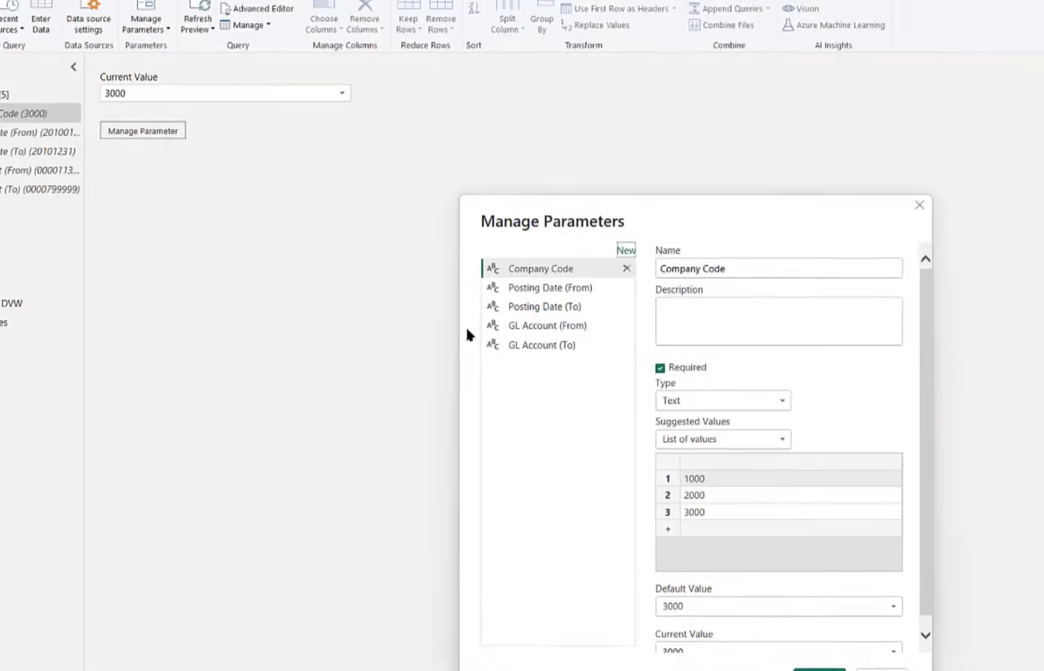
left_click(682, 273)
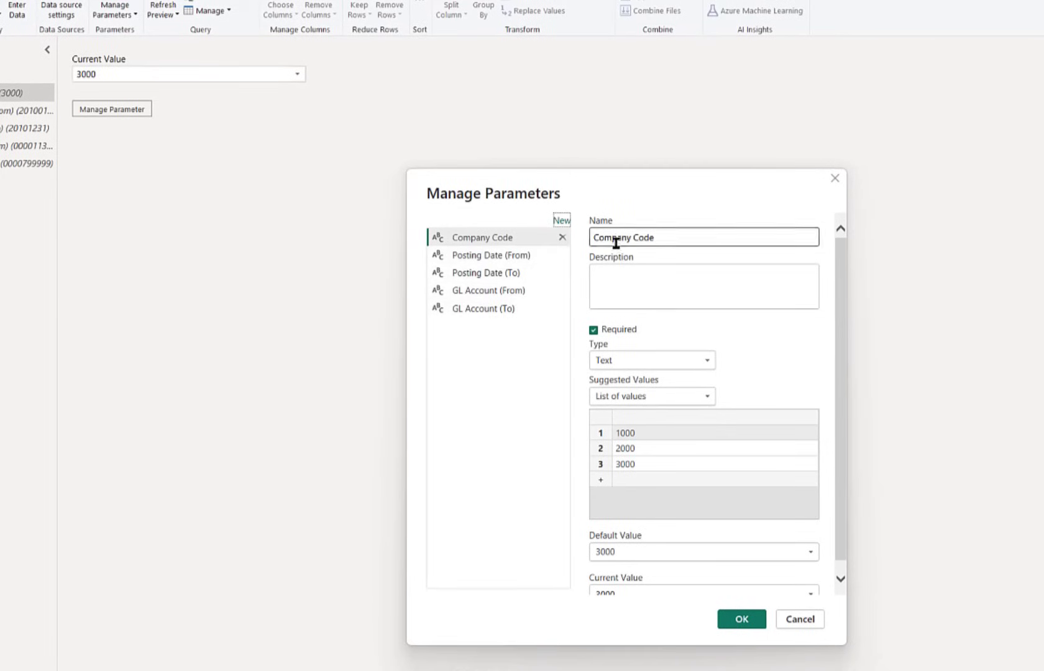
left_click(508, 258)
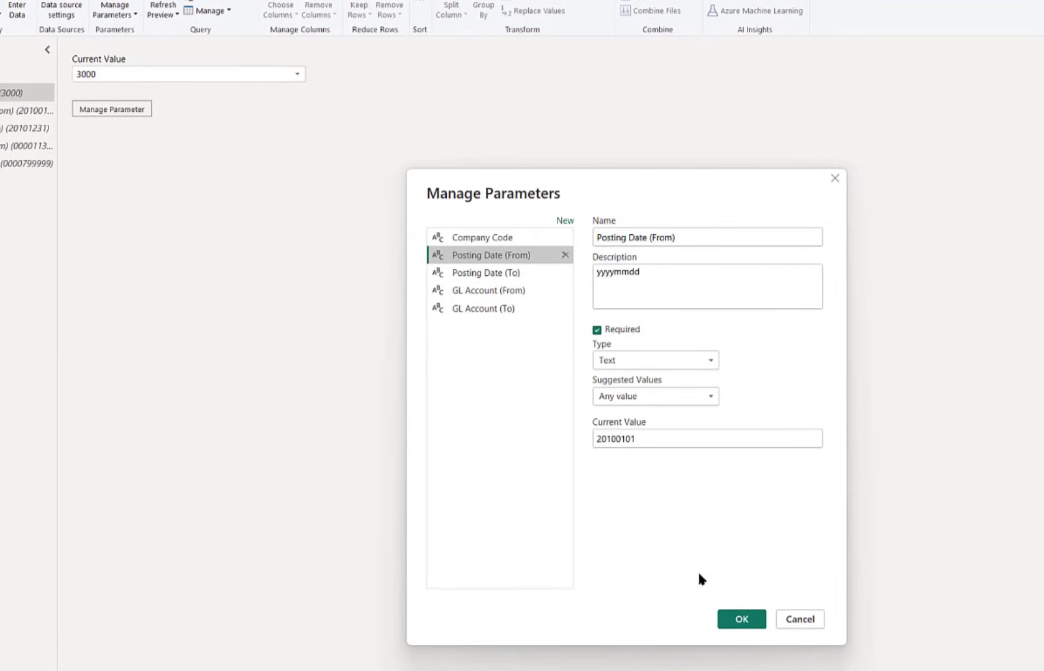
left_click(728, 617)
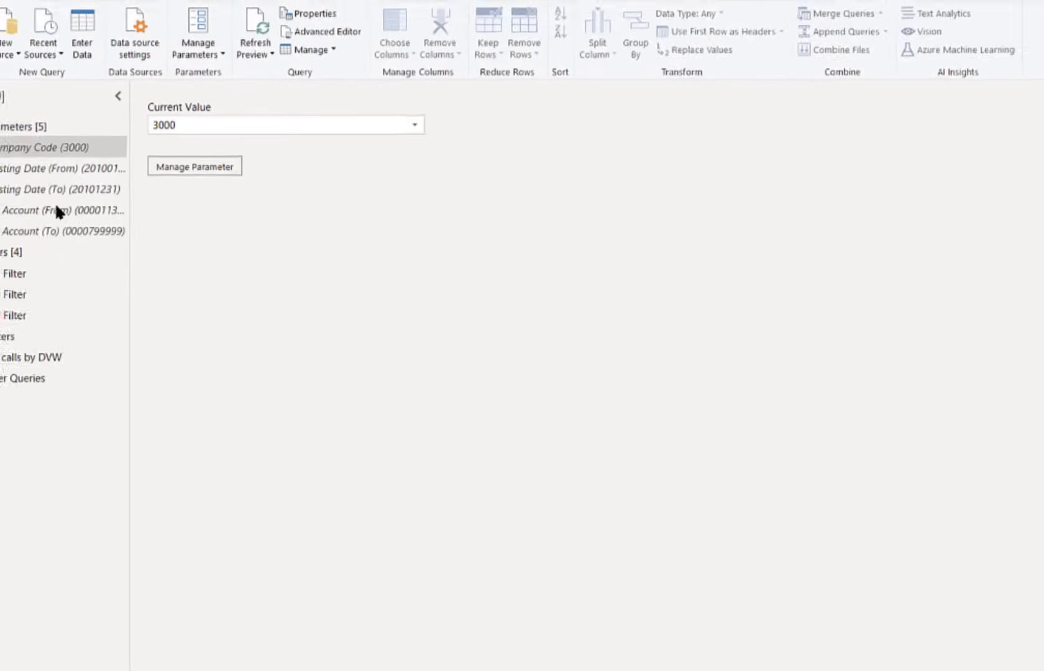
left_click(0, 126)
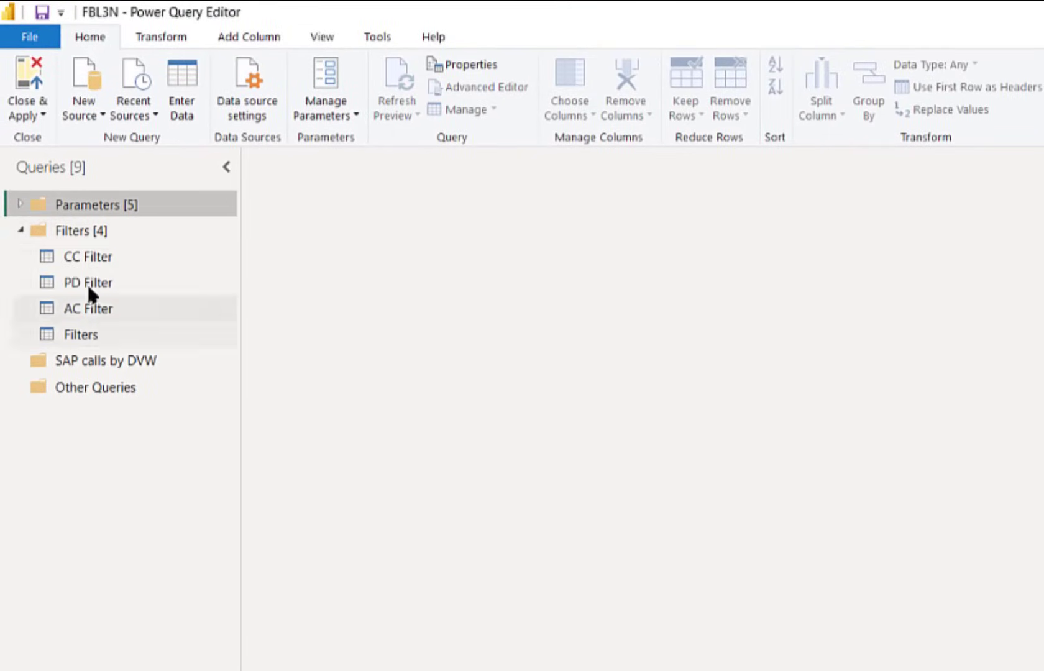
left_click(81, 335)
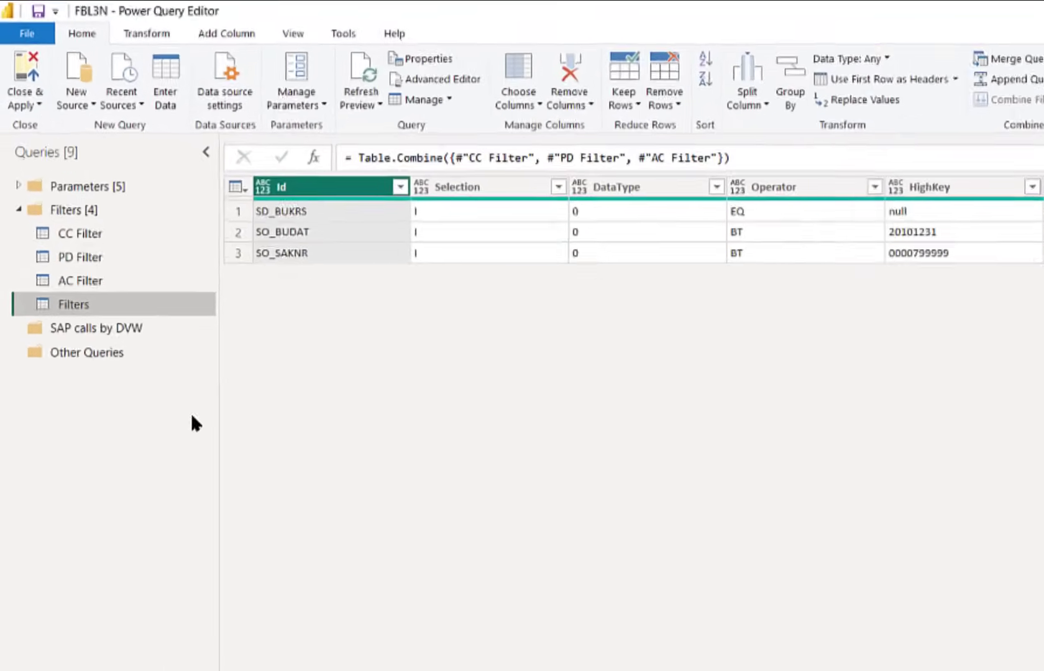
- Add blank Query1 to SAP calls by DVW with =DVWPQCS.DataSet.Get("","FBL3N_303",null,Filters,null)
right_click(136, 377)
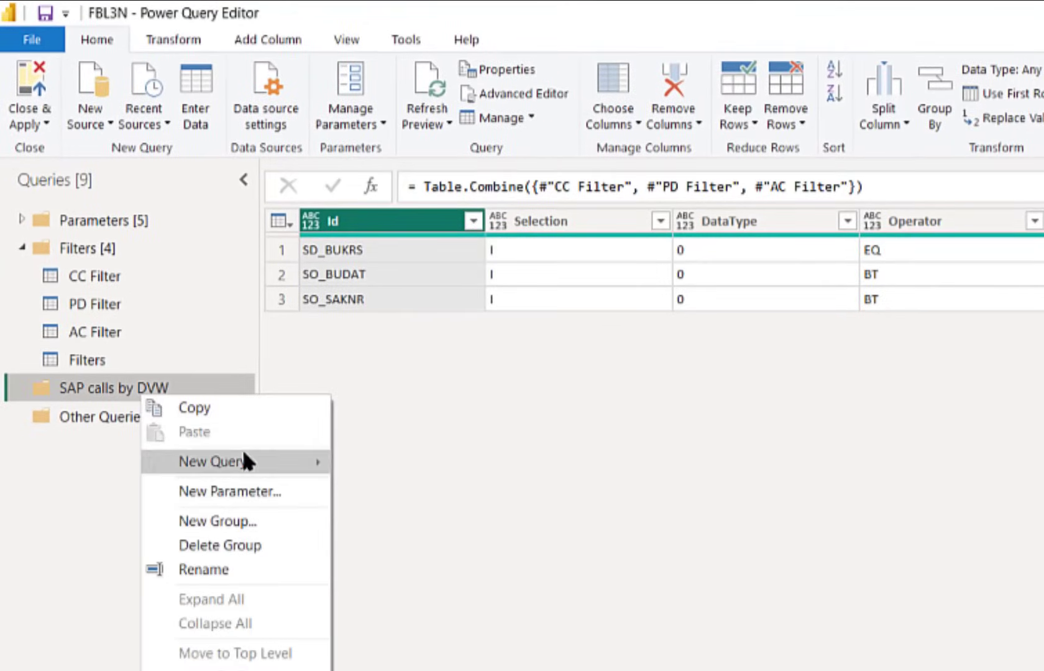
mouse_move(241, 445)
left_click(367, 608)
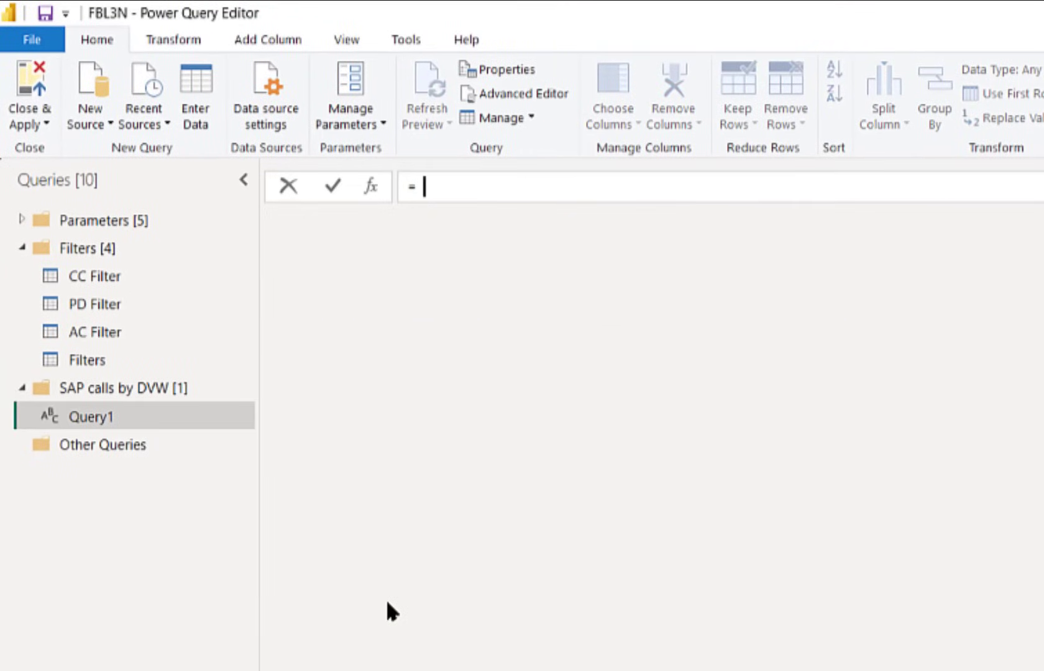
type("dvw")
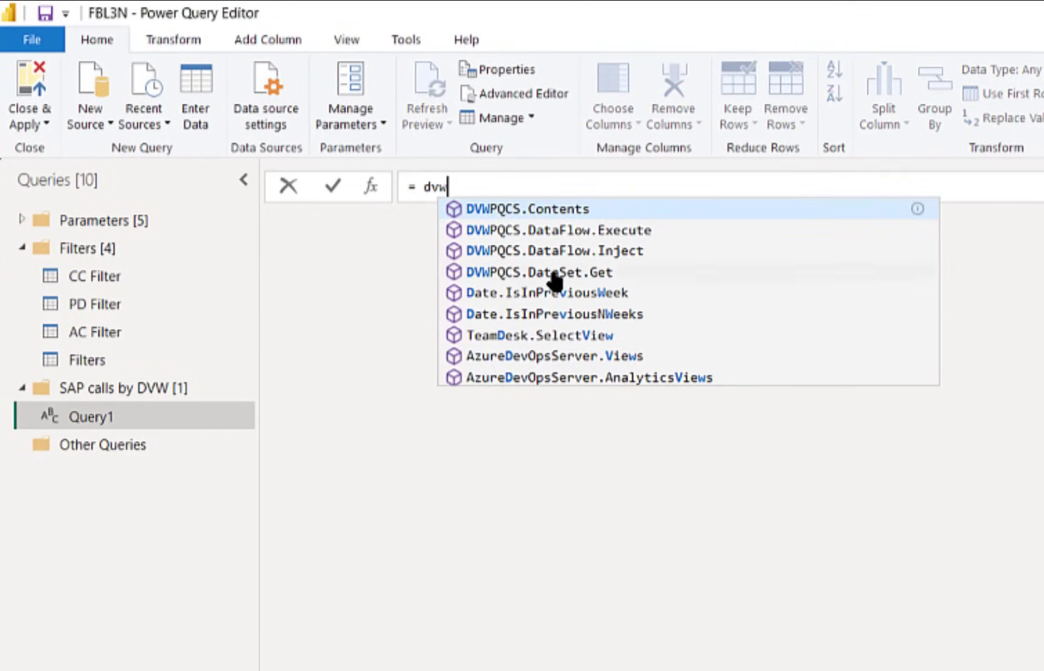
left_click(550, 273)
type("(\"\",\"FBL3N_303\"")
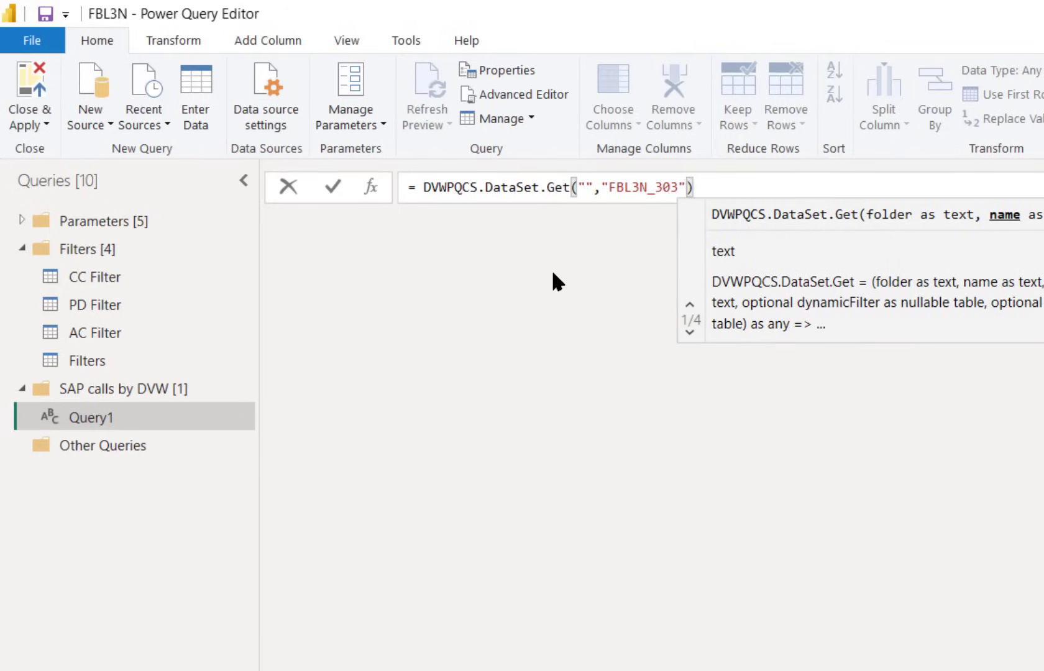
type(",null,")
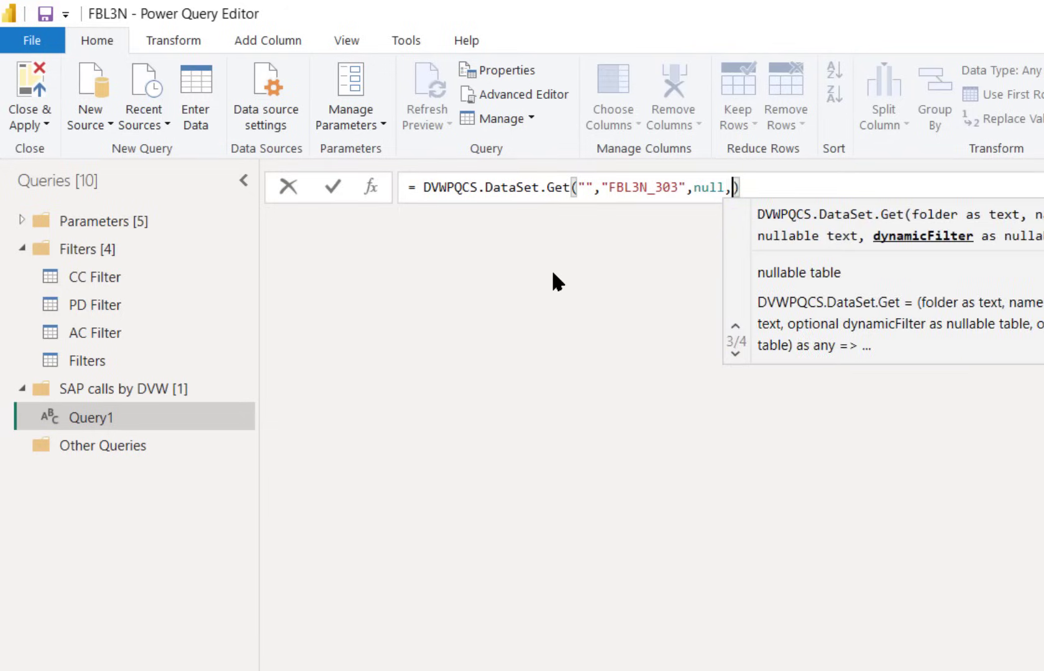
type("Filters")
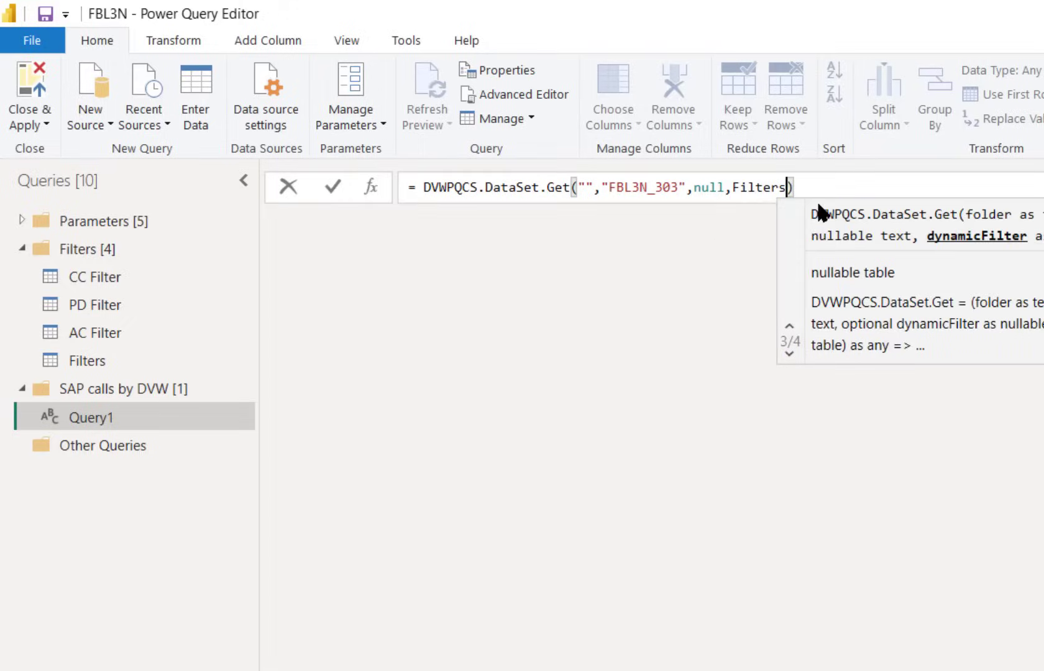
type(",null")
key("Escape")
key("Return")
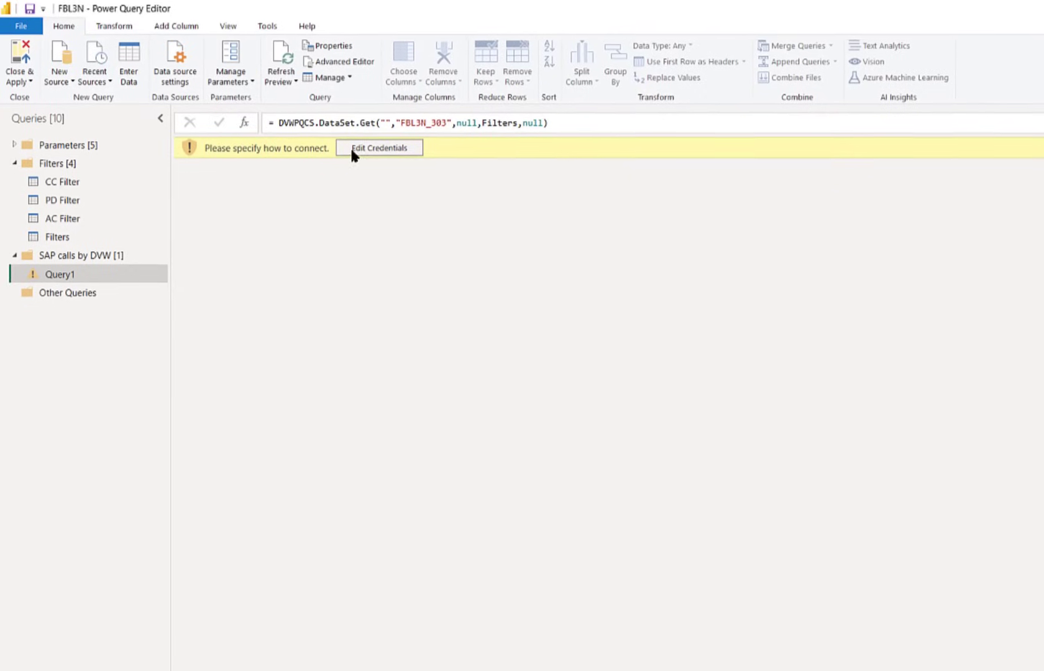
- Authenticate the DVW source with Windows credentials so Query1 loads the FBL3N_303 rows
left_click(351, 149)
left_click(525, 435)
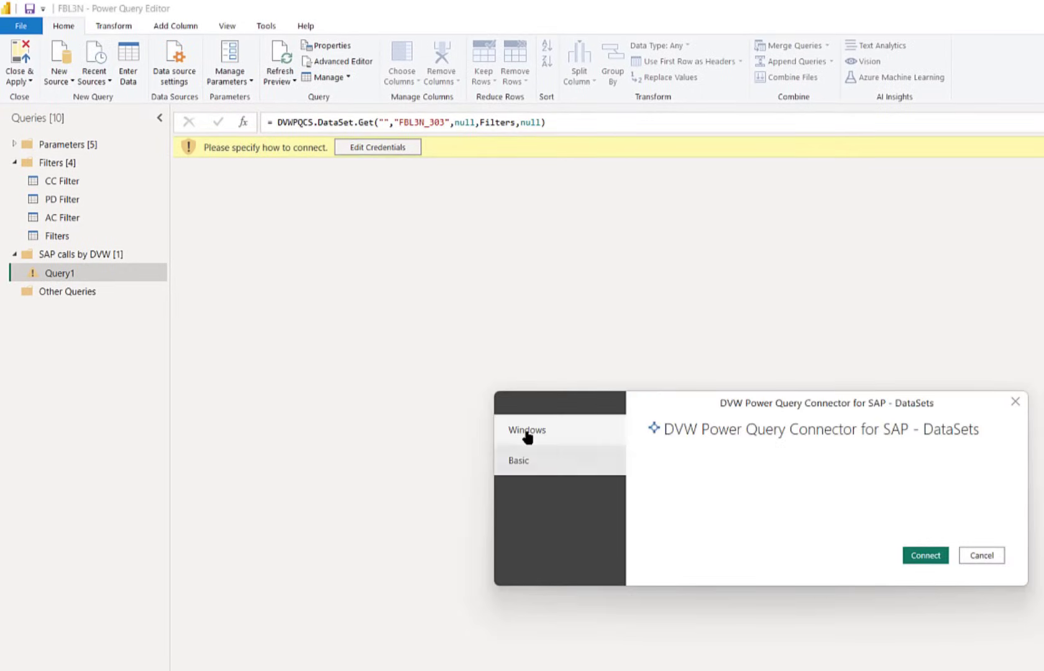
left_click(918, 555)
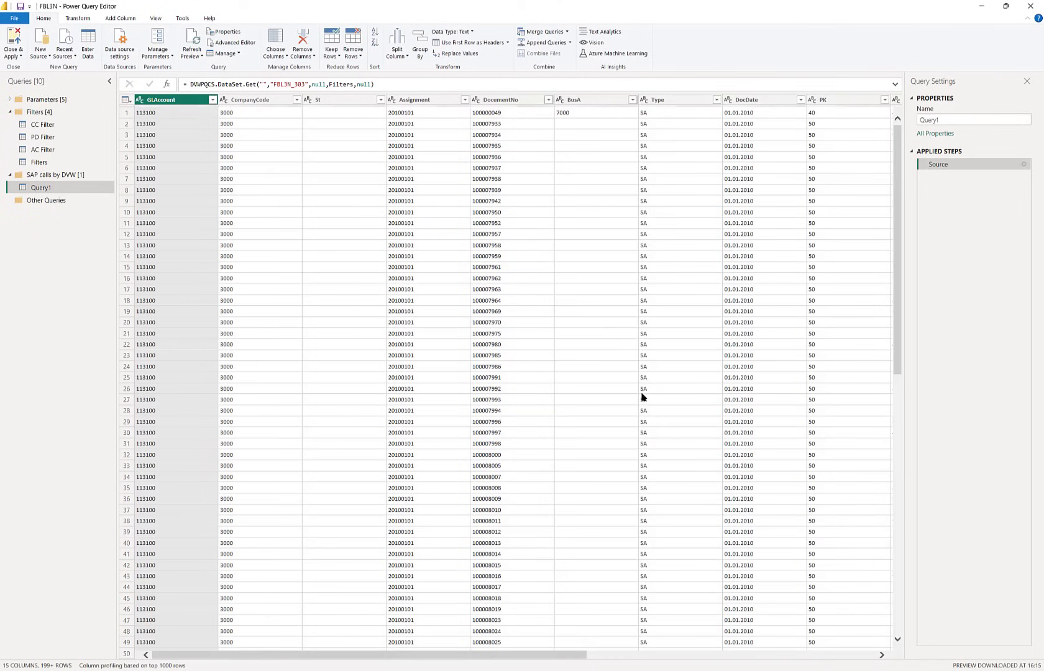
- Set DocDate to Date and AmountInLocalCur to Decimal Number, then Close & Apply
left_click(728, 99)
left_click(743, 167)
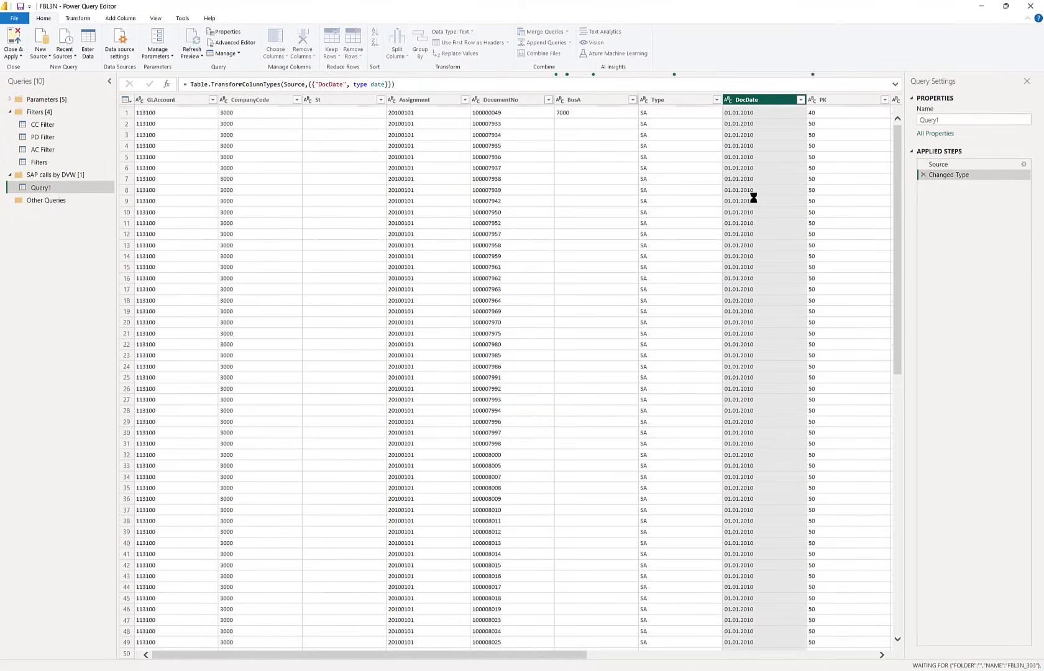
left_click(803, 653)
left_click(394, 99)
left_click(415, 113)
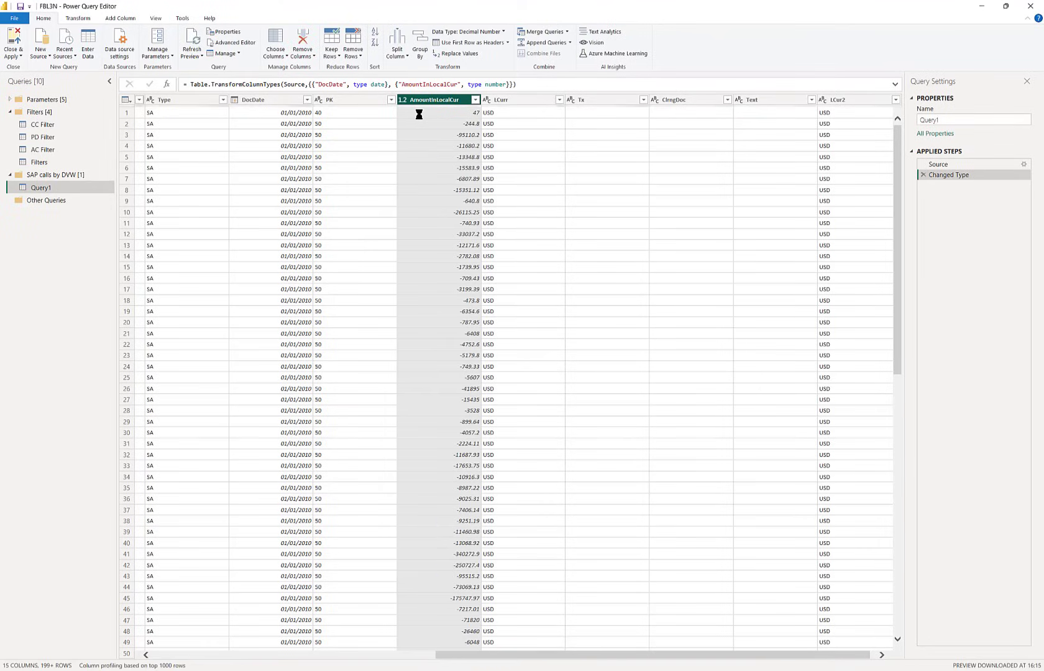
left_click(15, 39)
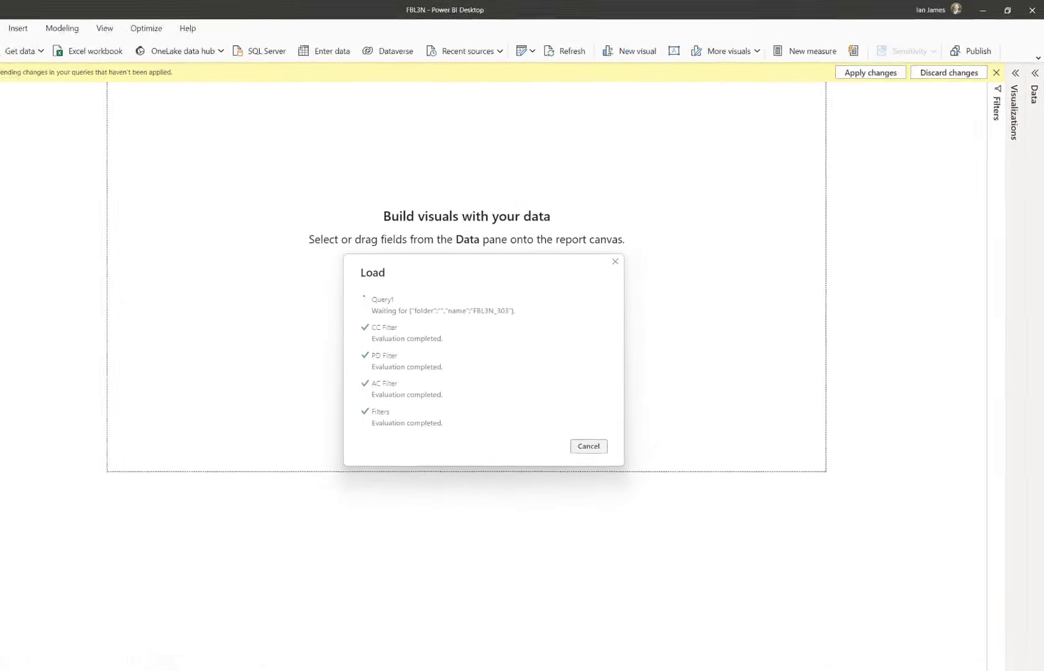
- Expand the Data pane and show Query1's fields alongside the filter tables
left_click(1029, 124)
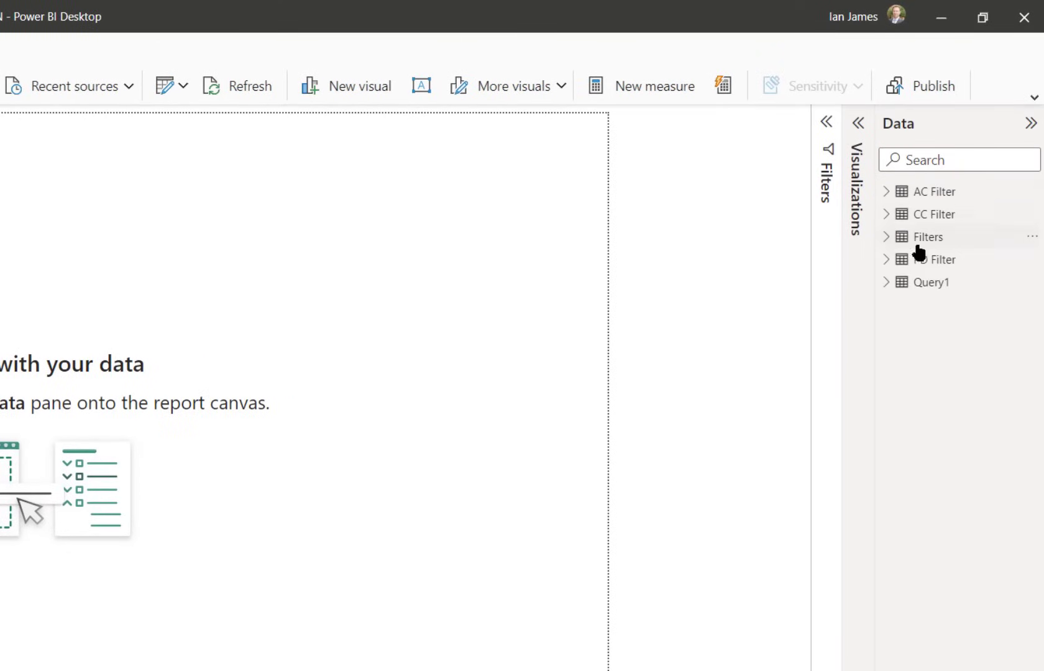
left_click(887, 285)
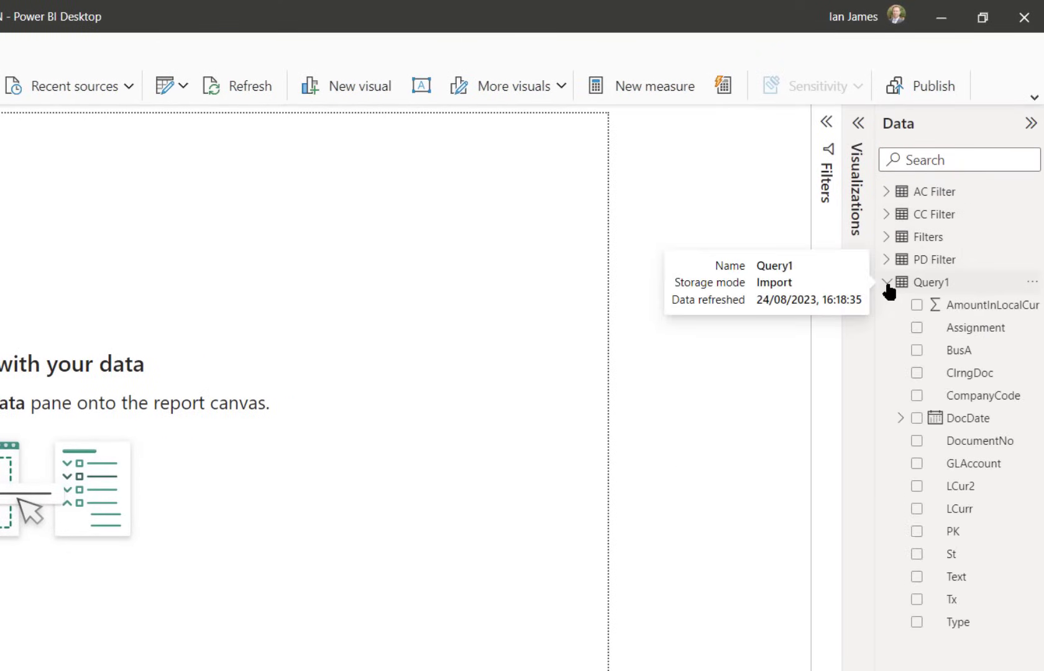
- Add an enlarged pie chart of Sum of AmountInLocalCur by BusA, then open Edit Parameters
left_click(859, 124)
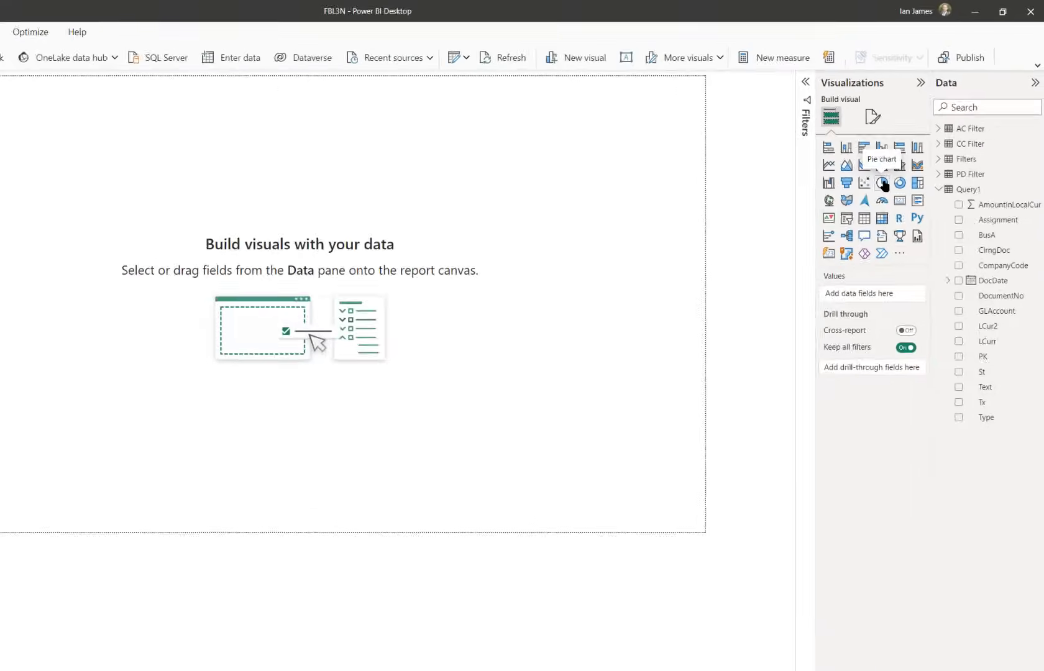
left_click(883, 184)
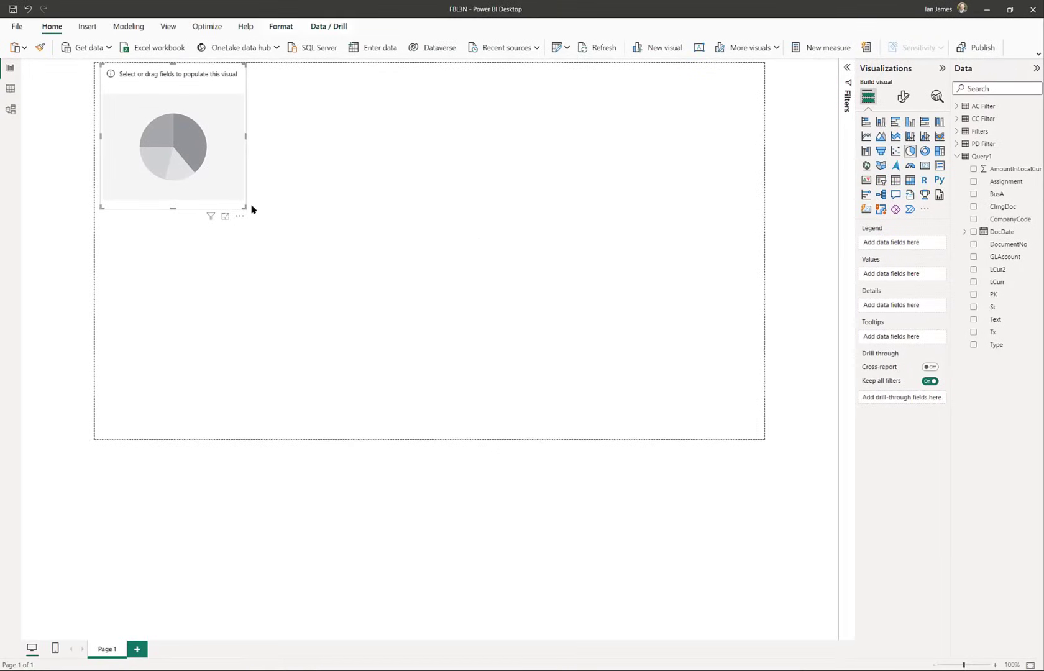
left_click_drag(247, 208, 418, 424)
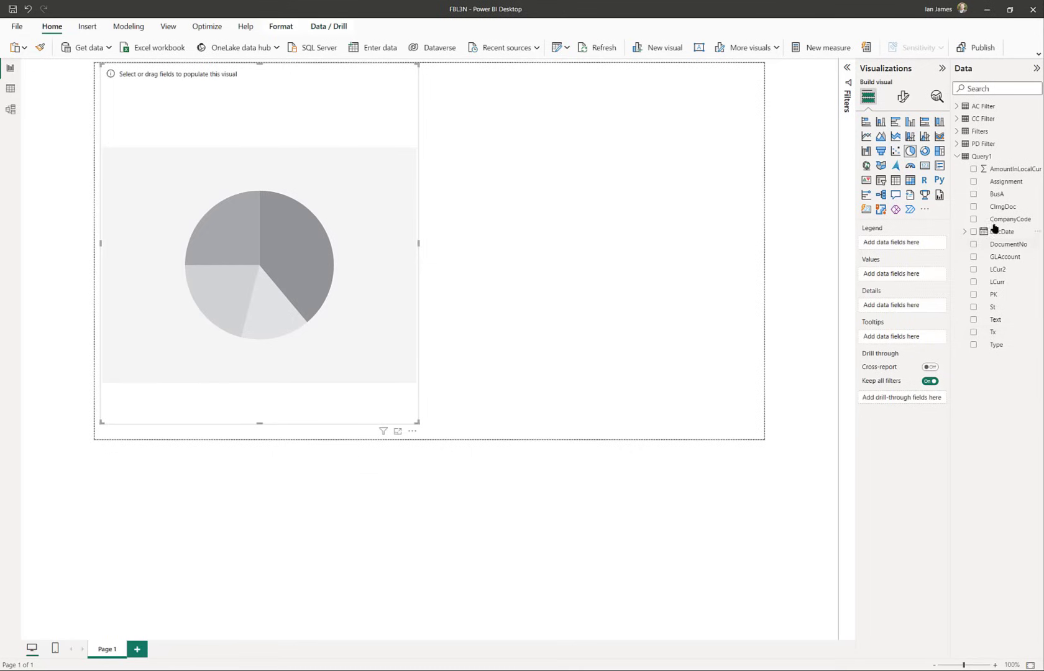
left_click_drag(996, 194, 287, 127)
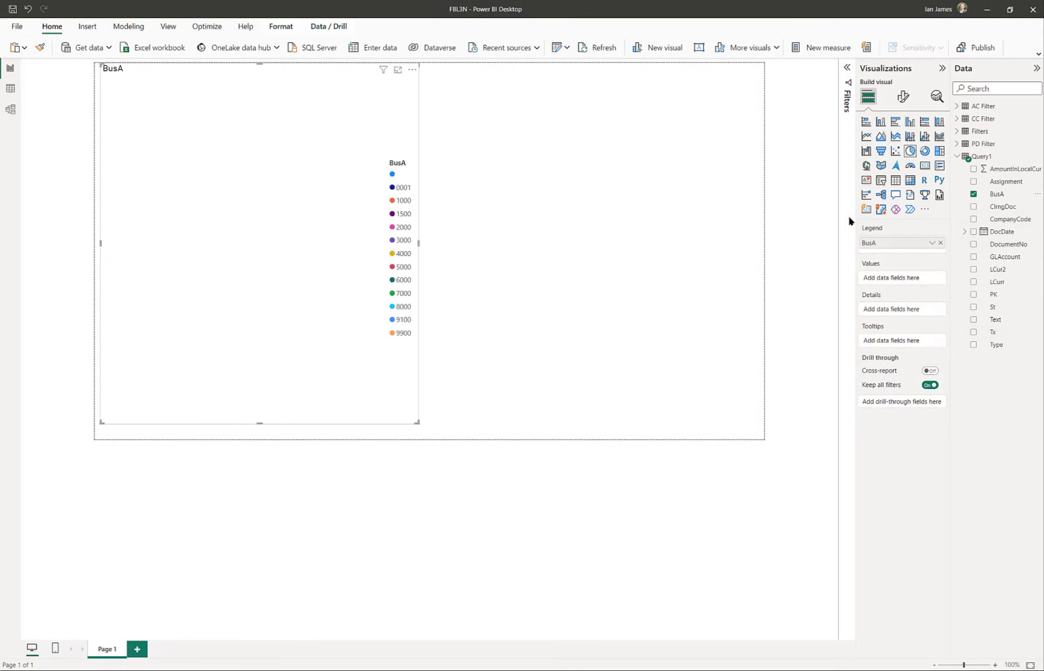
mouse_move(997, 168)
left_mouse_down()
mouse_move(538, 215)
mouse_move(243, 323)
left_mouse_up()
left_click(556, 47)
left_click(572, 99)
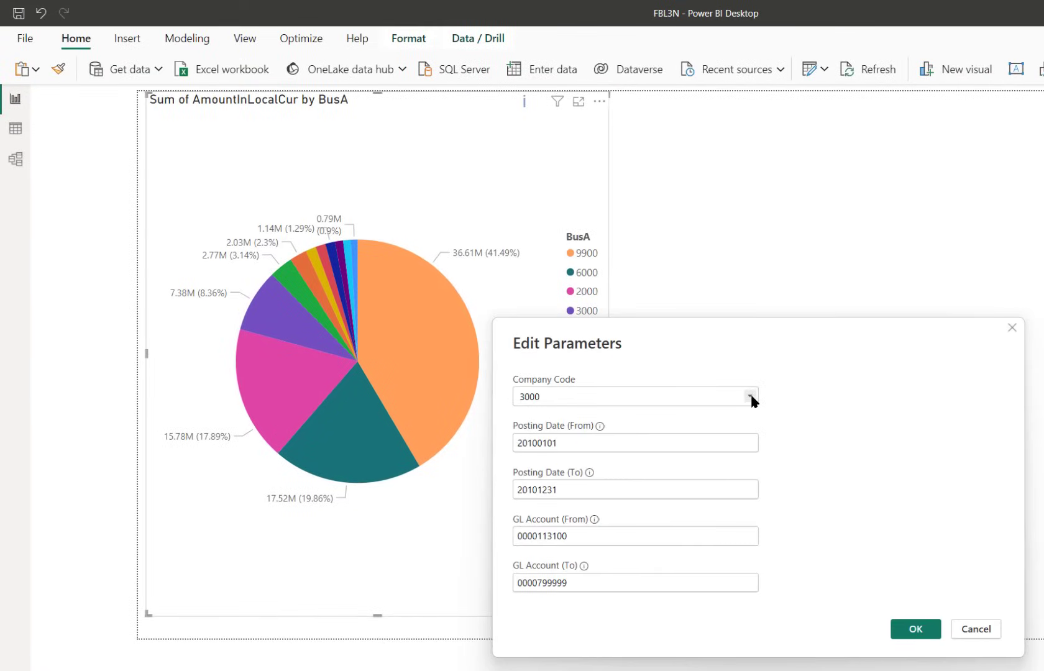
- Switch the Company Code parameter to 1000 and apply the pending query changes
left_click(752, 397)
left_click(735, 412)
left_click(927, 634)
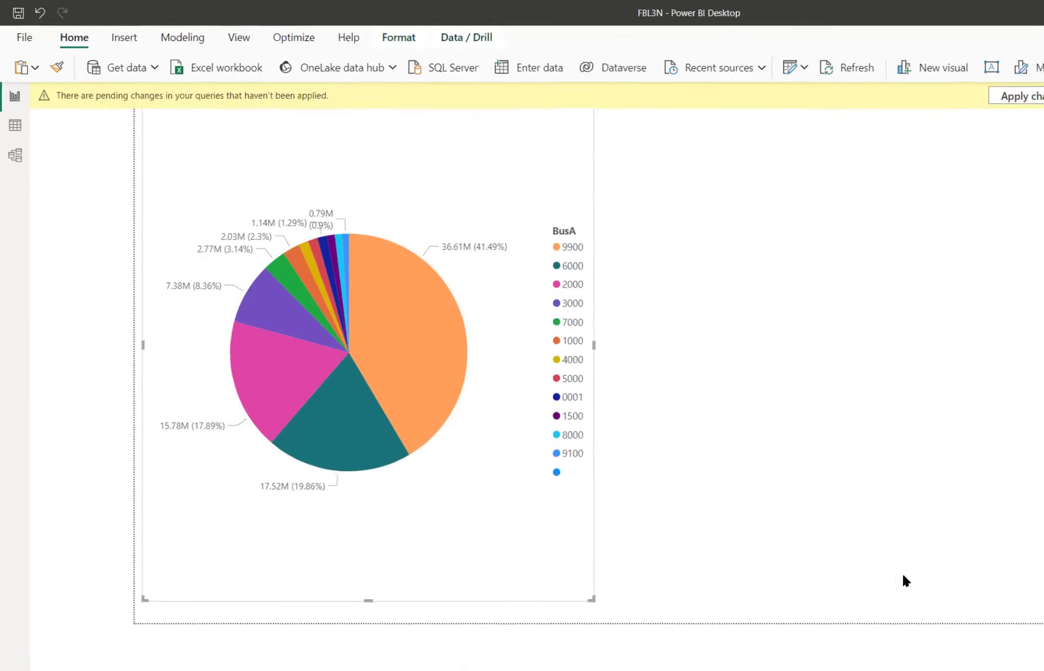
left_click(738, 69)
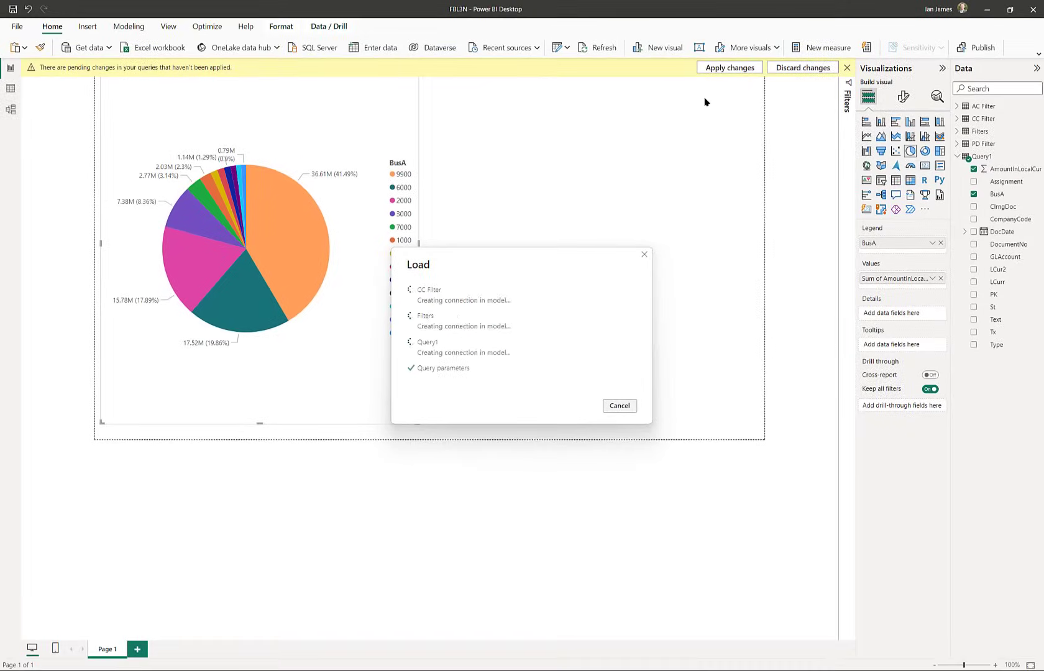